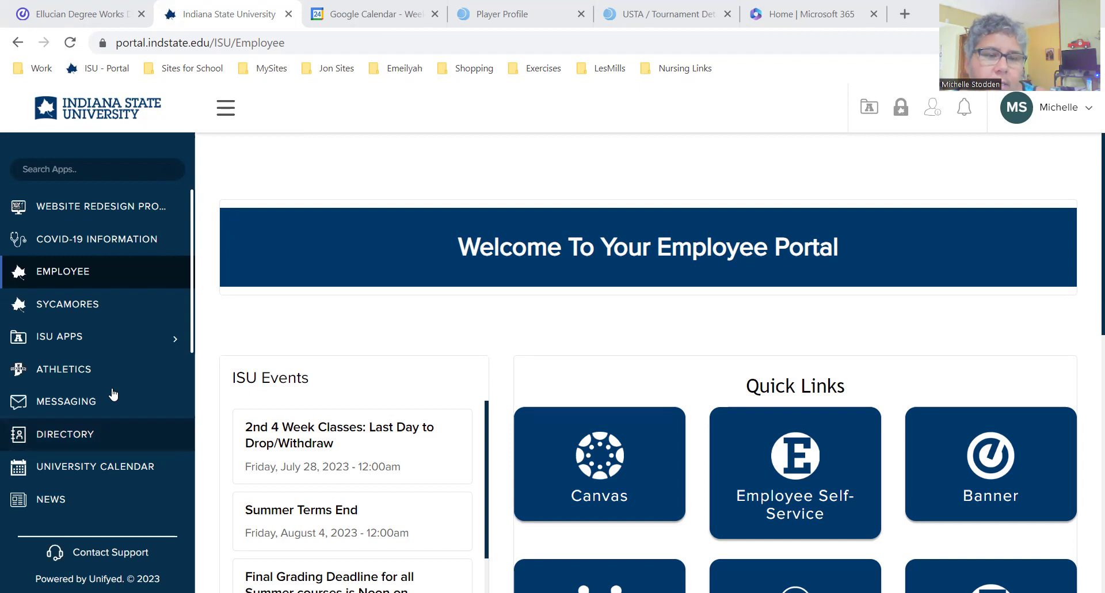
Step: Scroll the portal sidebar down to the ISU Apps list showing Student Self-Service
{"action": "scroll", "coordinate": [113, 412], "scroll_direction": "down", "scroll_amount": 5}
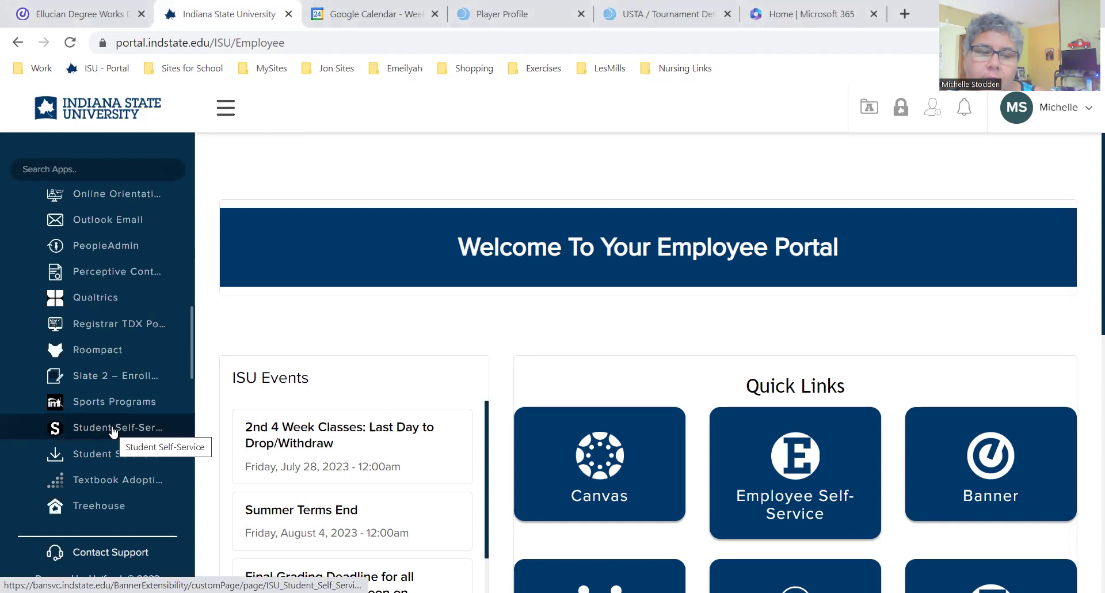
Step: Open Student Self-Service and point out the financial aid amounts and the advisor entry
{"action": "left_click", "coordinate": [111, 427]}
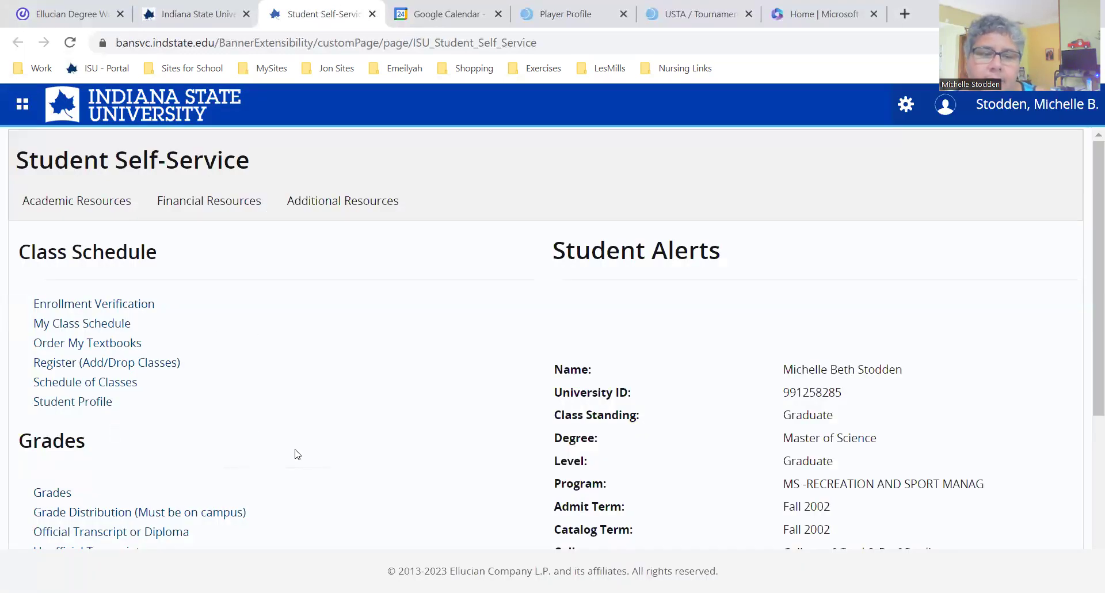
{"action": "scroll", "coordinate": [769, 478], "scroll_direction": "down", "scroll_amount": 2}
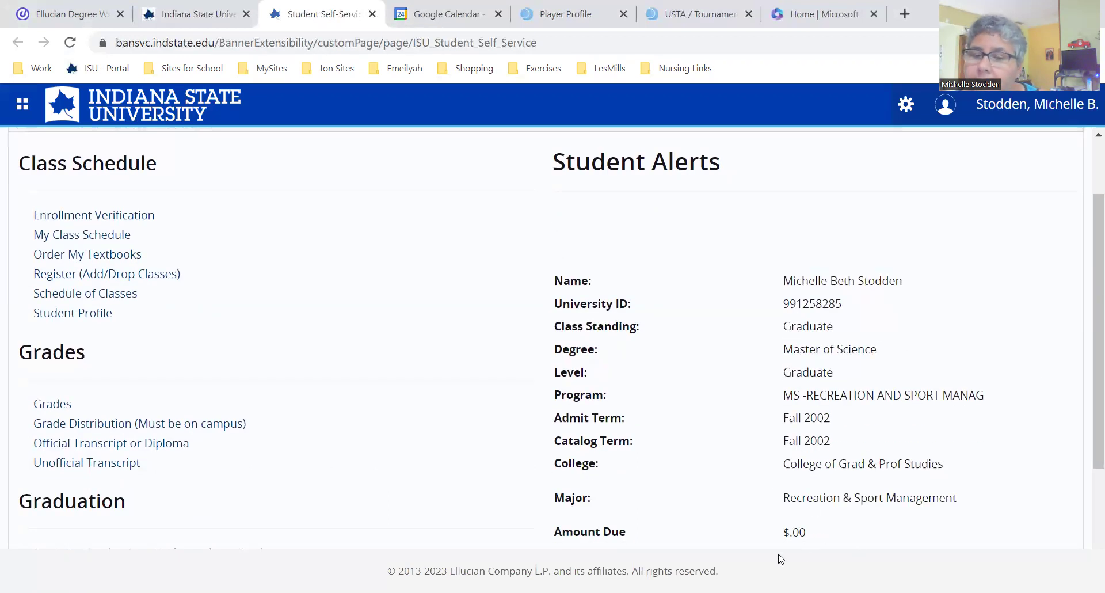
{"action": "scroll", "coordinate": [730, 493], "scroll_direction": "down", "scroll_amount": 2}
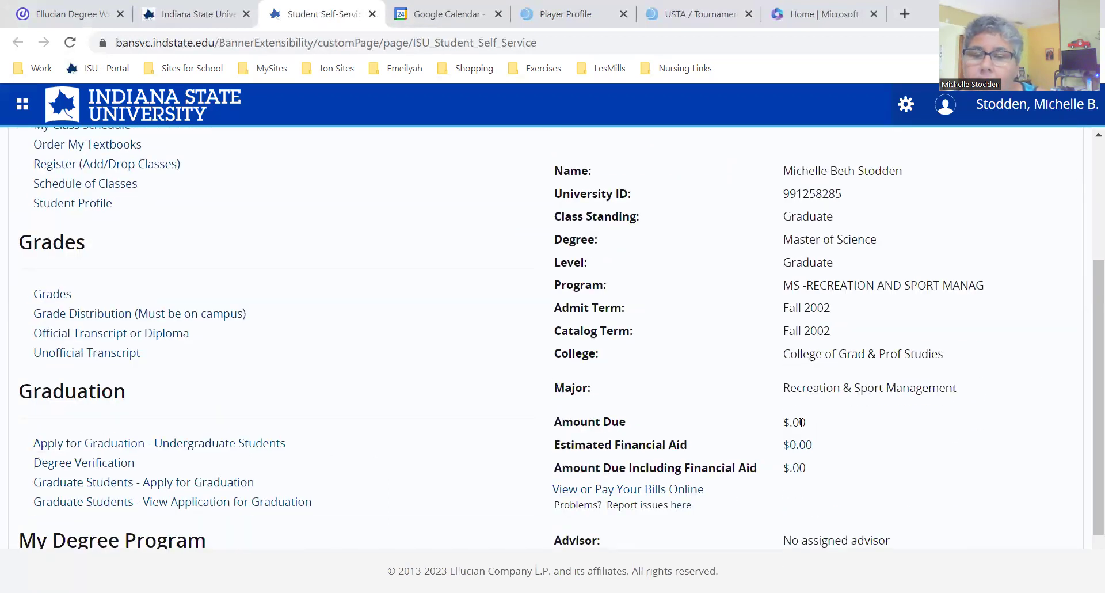
{"action": "left_click_drag", "start_coordinate": [789, 422], "coordinate": [830, 473]}
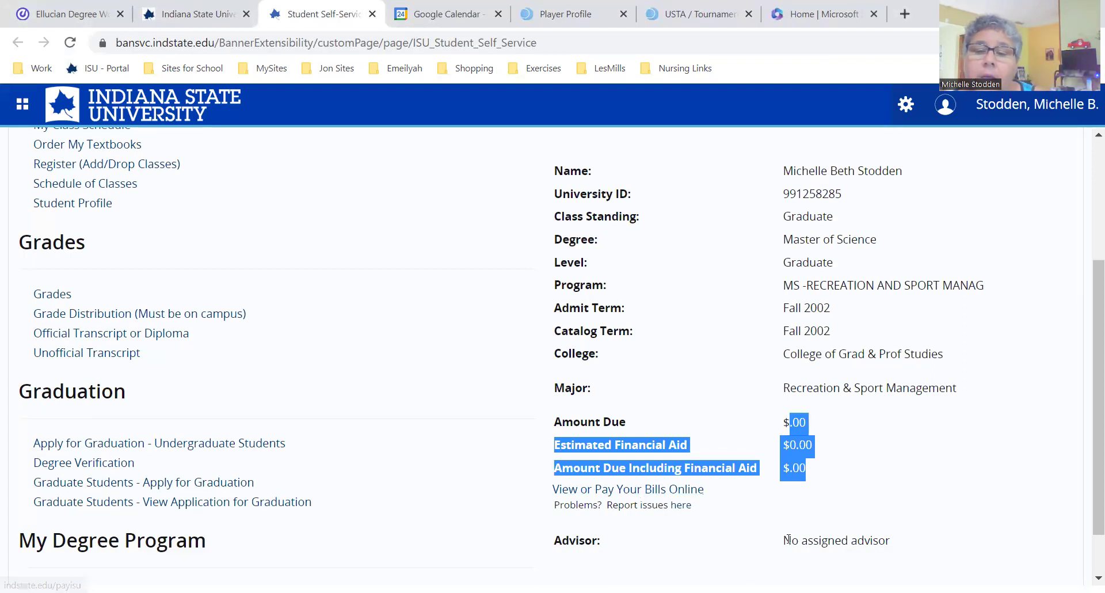
{"action": "left_click_drag", "start_coordinate": [789, 540], "coordinate": [916, 545]}
{"action": "left_click", "coordinate": [893, 487]}
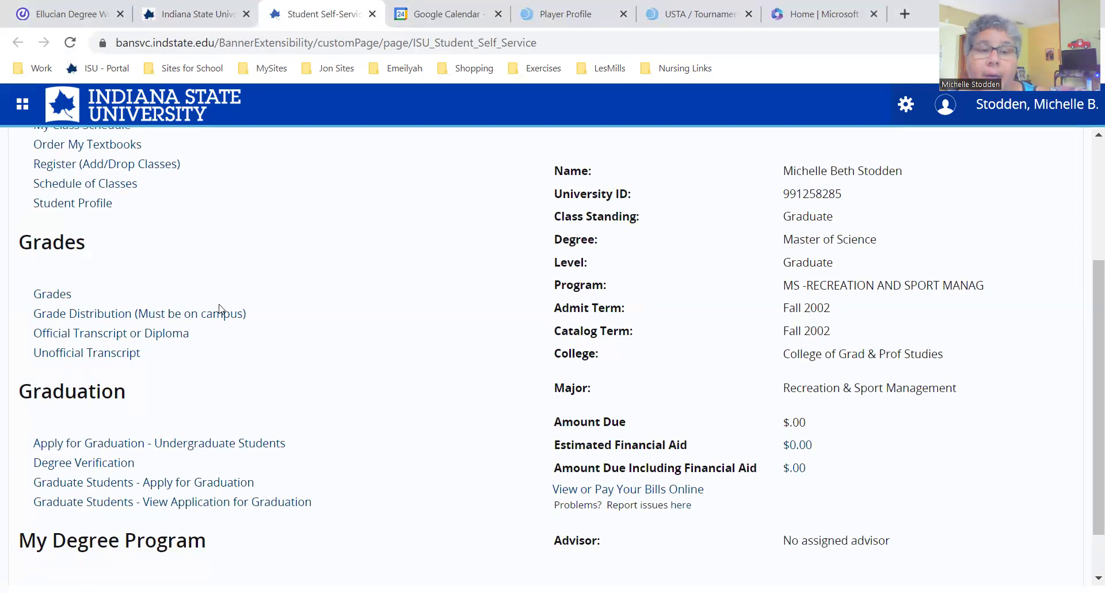
{"action": "scroll", "coordinate": [219, 309], "scroll_direction": "down", "scroll_amount": 1}
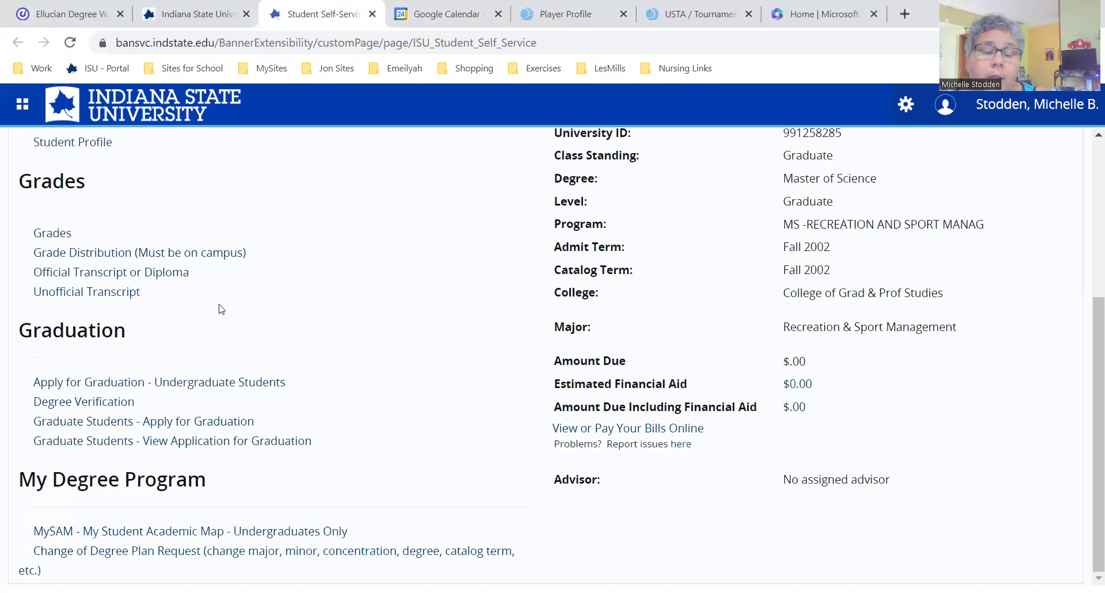
Step: Open the MySAM academic map, then launch Schedule Builder / Student Use Only from External Links
{"action": "left_click", "coordinate": [107, 533]}
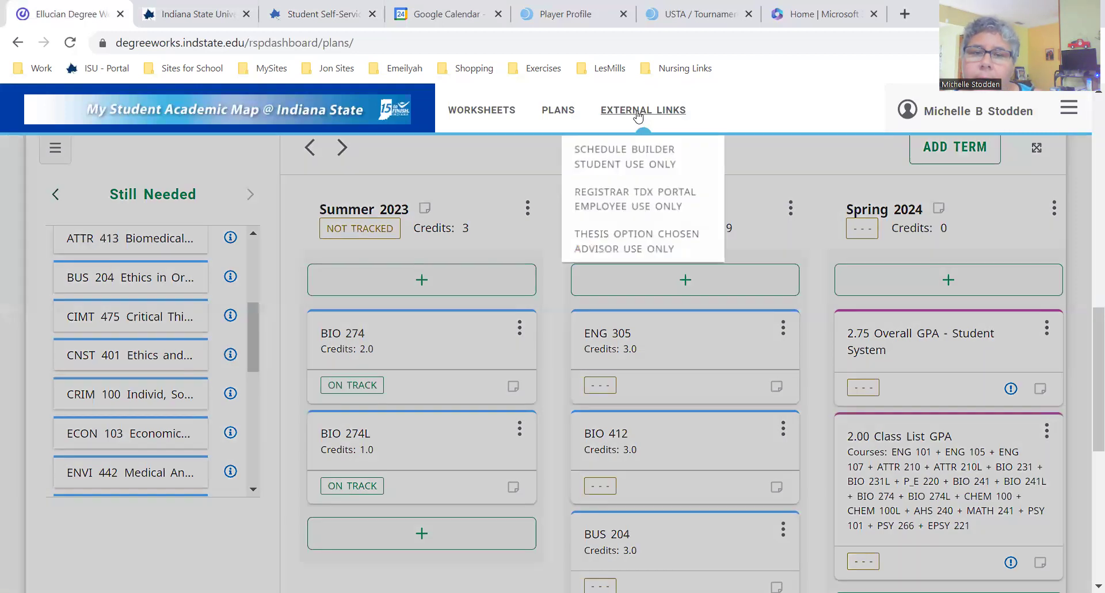
{"action": "left_click", "coordinate": [637, 112]}
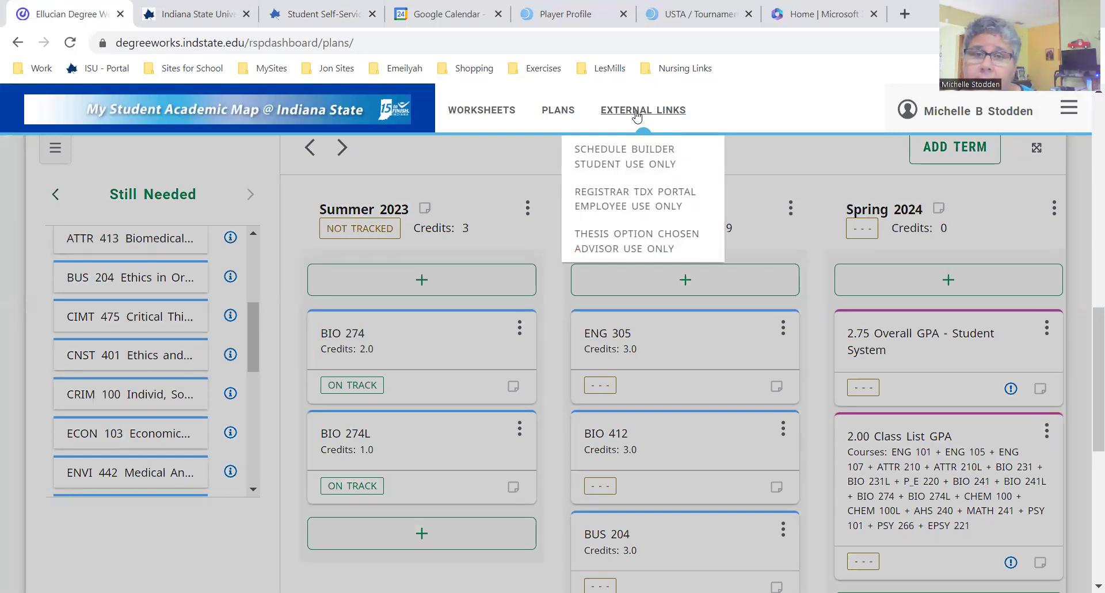
{"action": "left_click", "coordinate": [615, 160]}
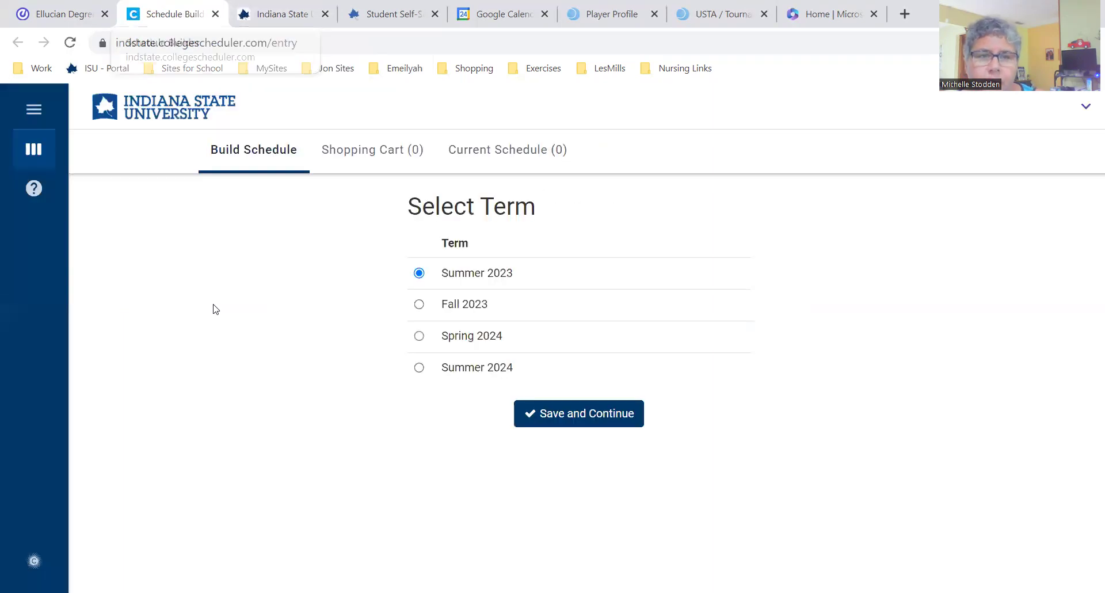
Step: Select Fall 2023 as the term and continue
{"action": "left_click", "coordinate": [445, 306]}
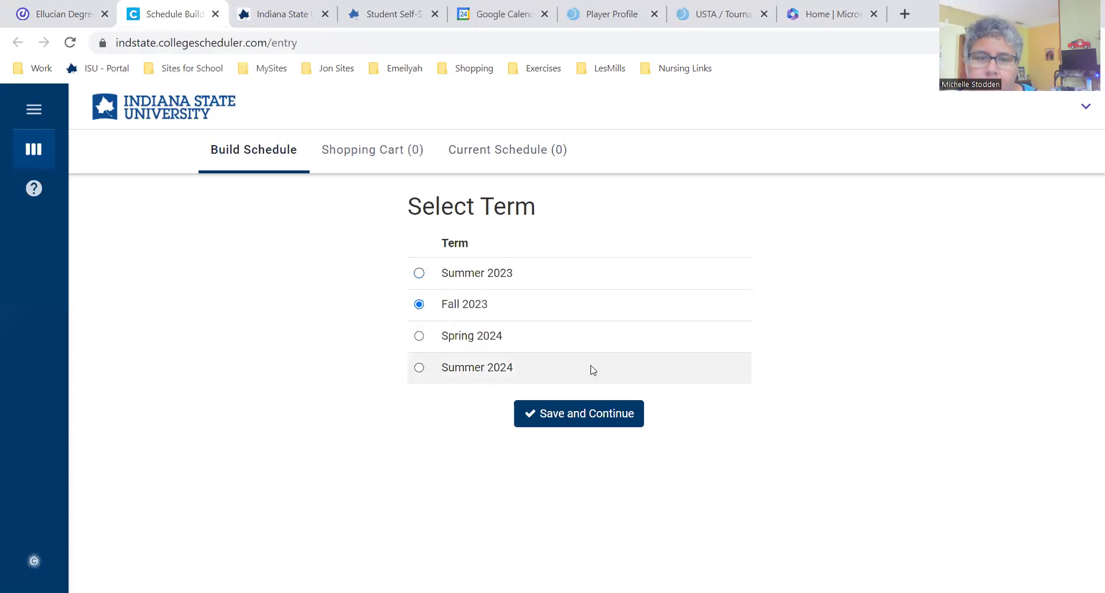
{"action": "left_click", "coordinate": [569, 421]}
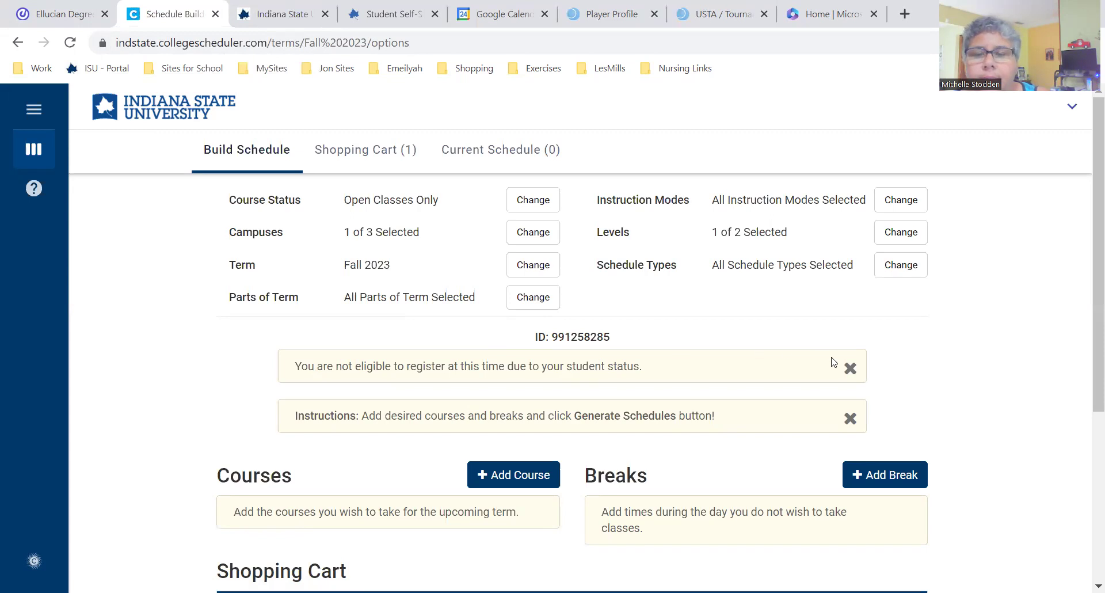
Step: Dismiss the registration eligibility notice and the instructions notice
{"action": "left_click_drag", "start_coordinate": [643, 367], "coordinate": [326, 368]}
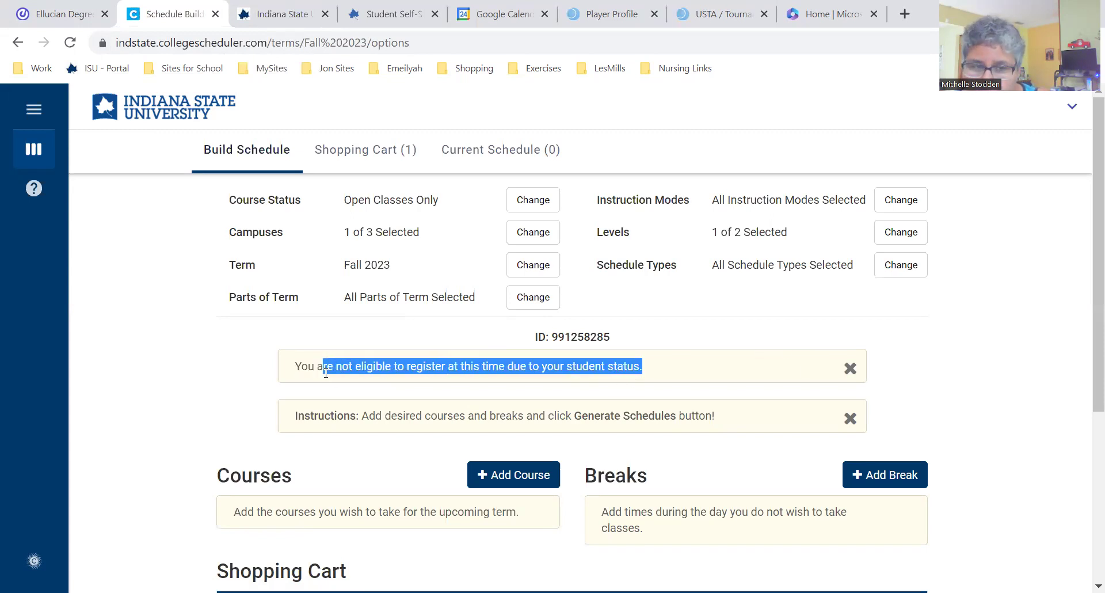
{"action": "left_click", "coordinate": [851, 368]}
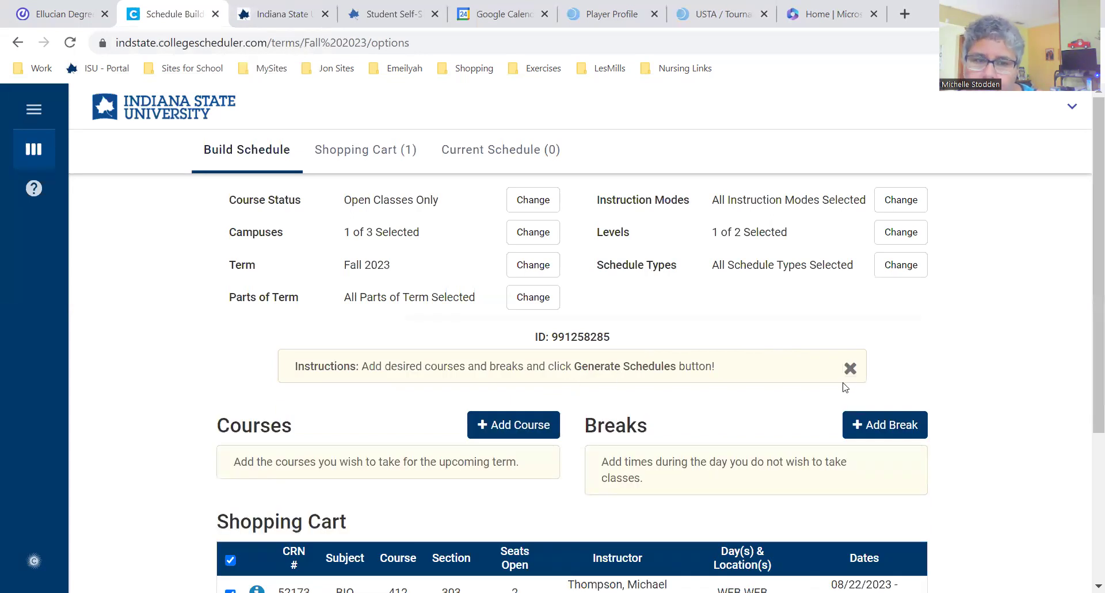
{"action": "left_click", "coordinate": [852, 369]}
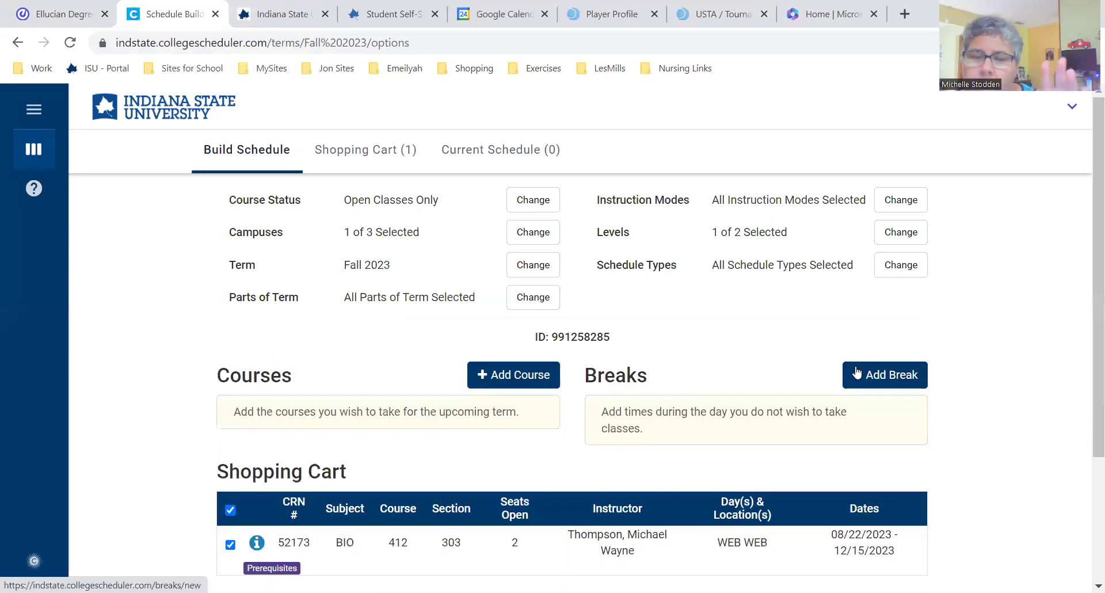
{"action": "scroll", "coordinate": [103, 447], "scroll_direction": "down", "scroll_amount": 3}
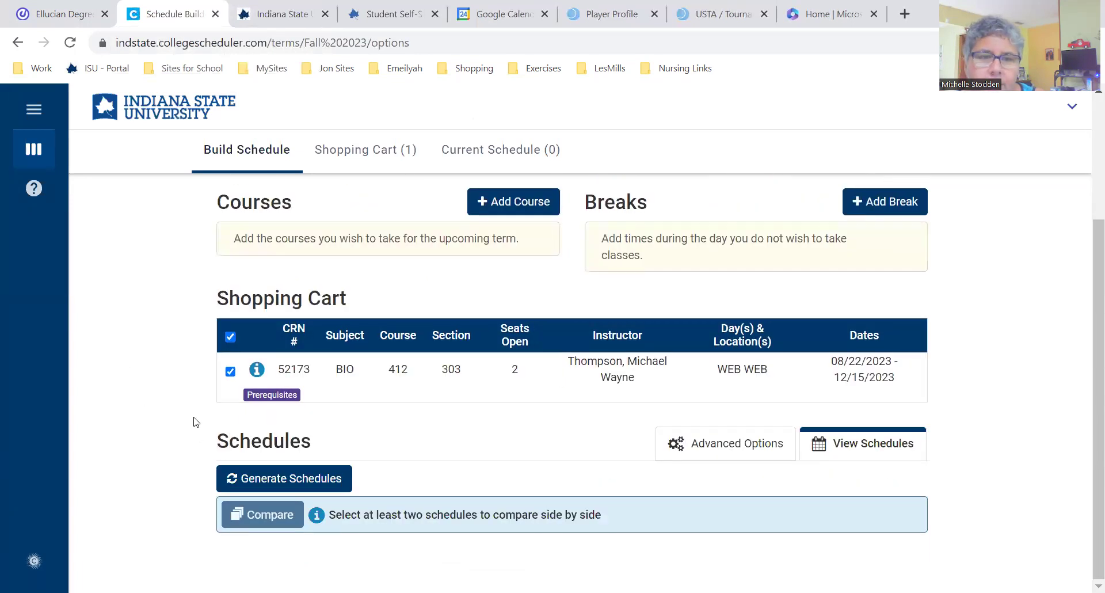
{"action": "scroll", "coordinate": [196, 422], "scroll_direction": "up", "scroll_amount": 3}
Step: Remove BIO 412 from the Fall 2023 shopping cart and return to Build Schedule
{"action": "left_click", "coordinate": [356, 160]}
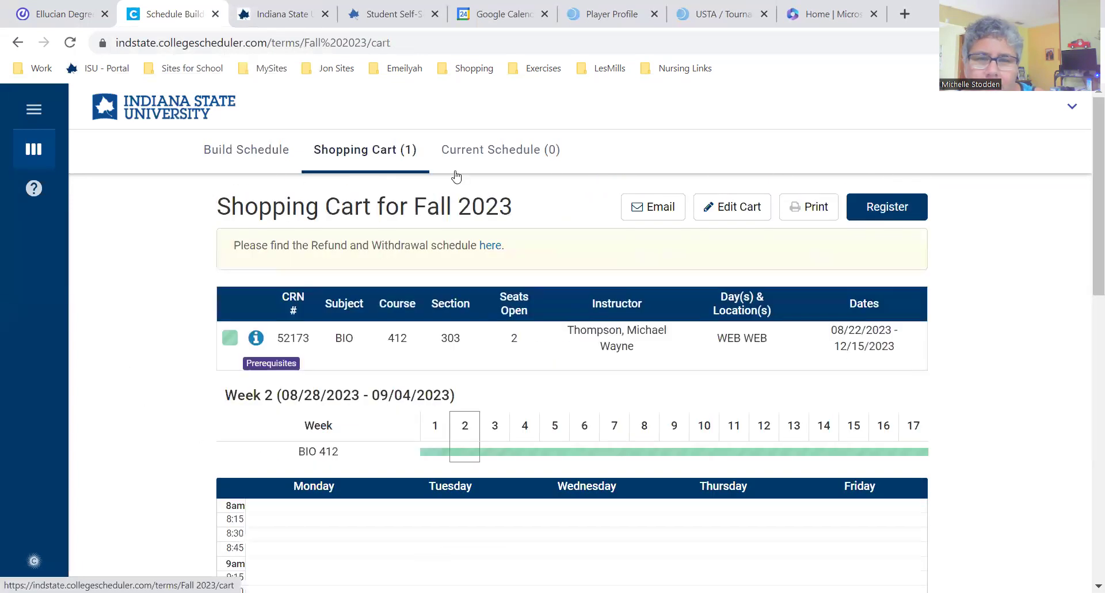
{"action": "left_click", "coordinate": [729, 211]}
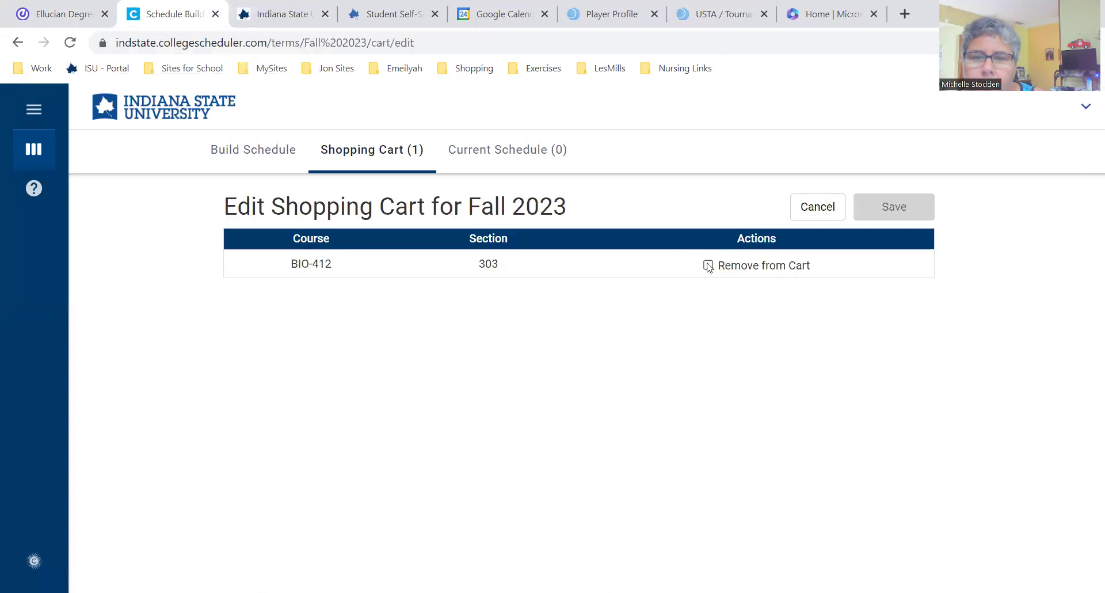
{"action": "left_click", "coordinate": [708, 264]}
{"action": "left_click", "coordinate": [900, 212]}
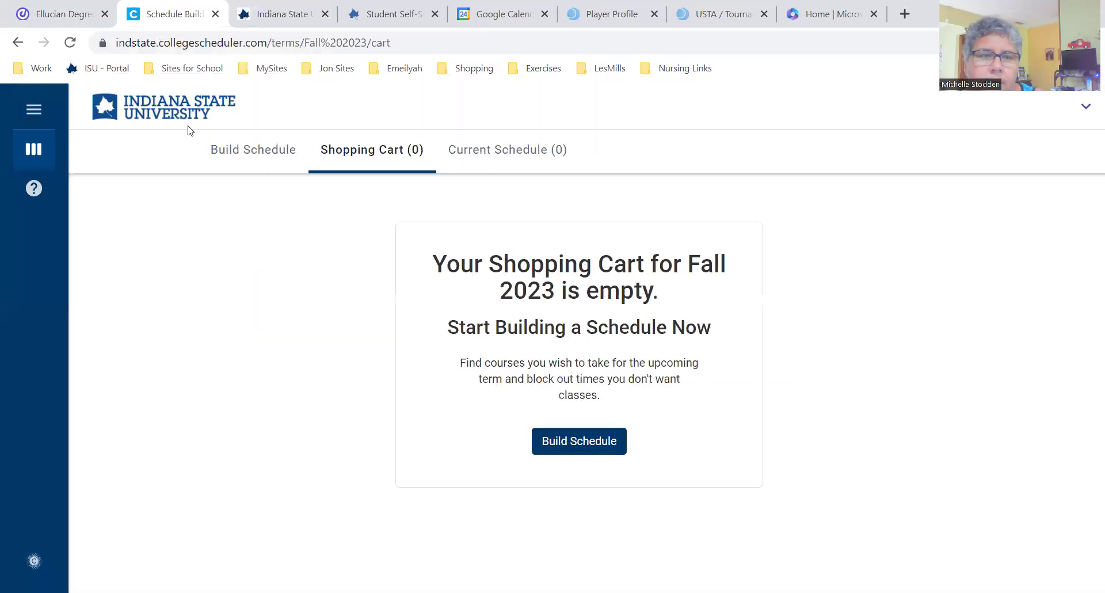
{"action": "left_click", "coordinate": [245, 152]}
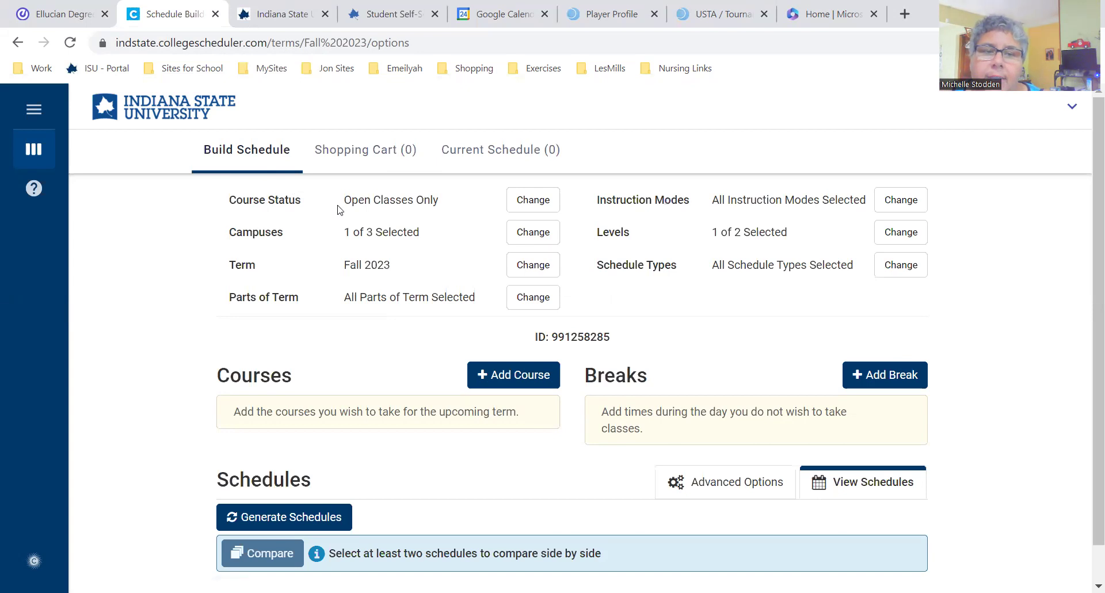
Step: Try including full classes, then save Course Status as Open Classes Only
{"action": "left_click_drag", "start_coordinate": [341, 201], "coordinate": [444, 198]}
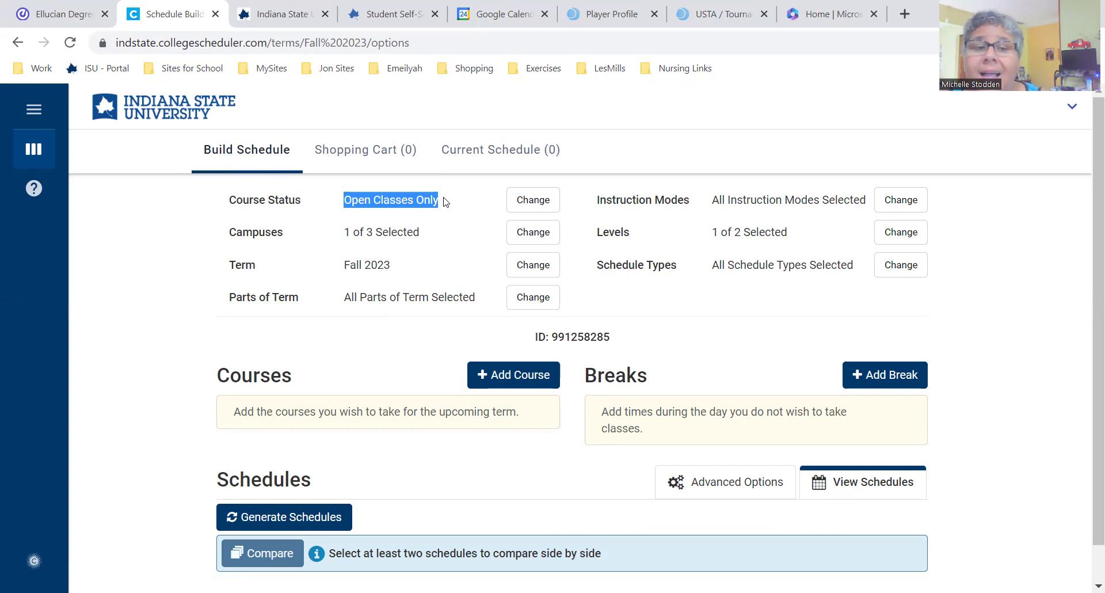
{"action": "left_click", "coordinate": [533, 202]}
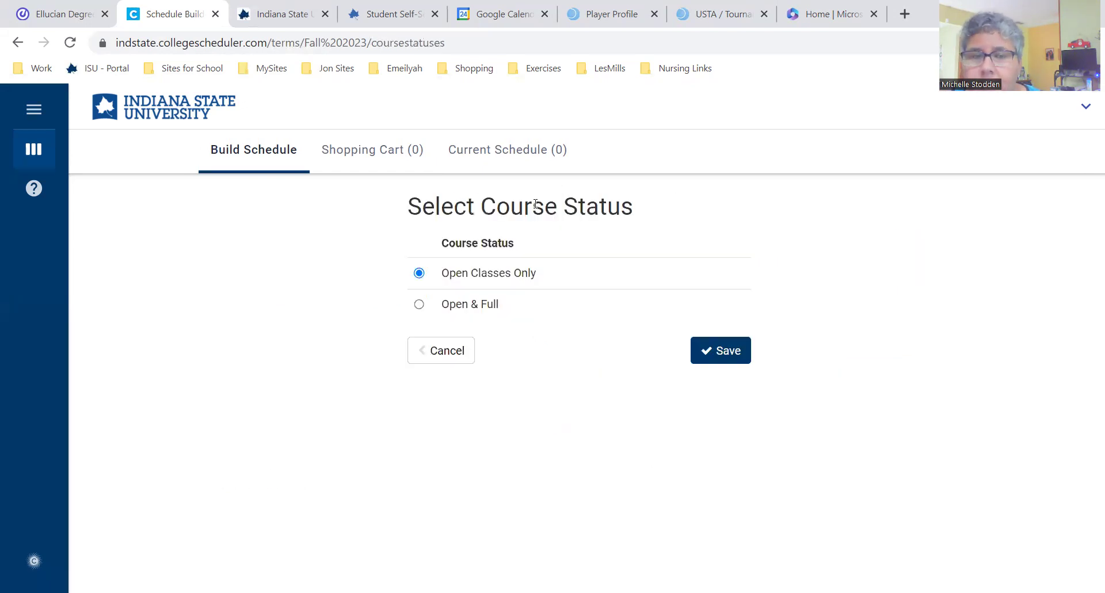
{"action": "left_click", "coordinate": [419, 304]}
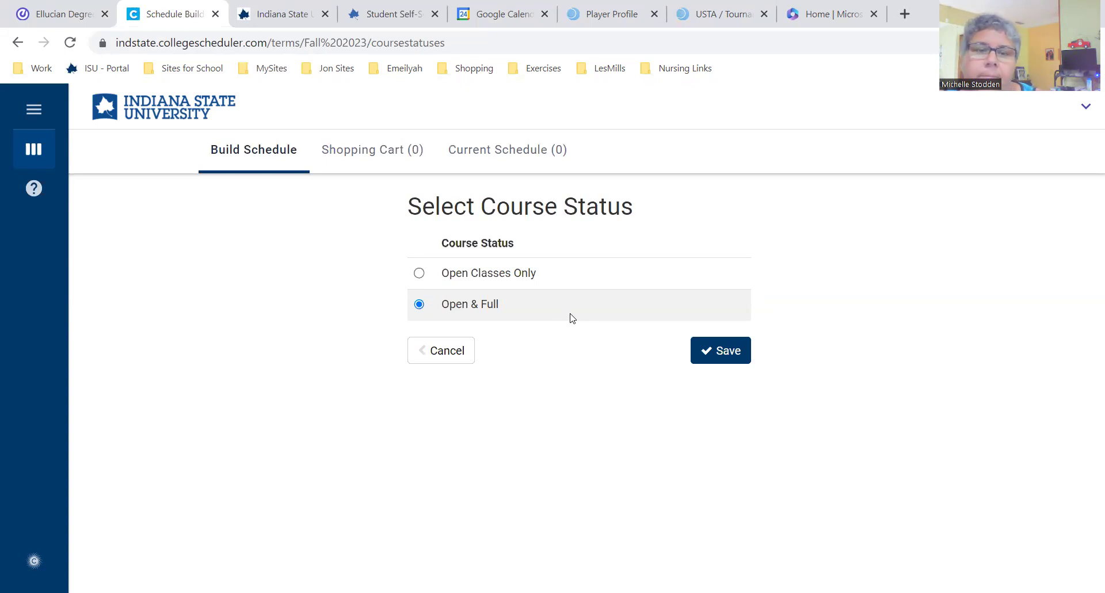
{"action": "left_click", "coordinate": [420, 275]}
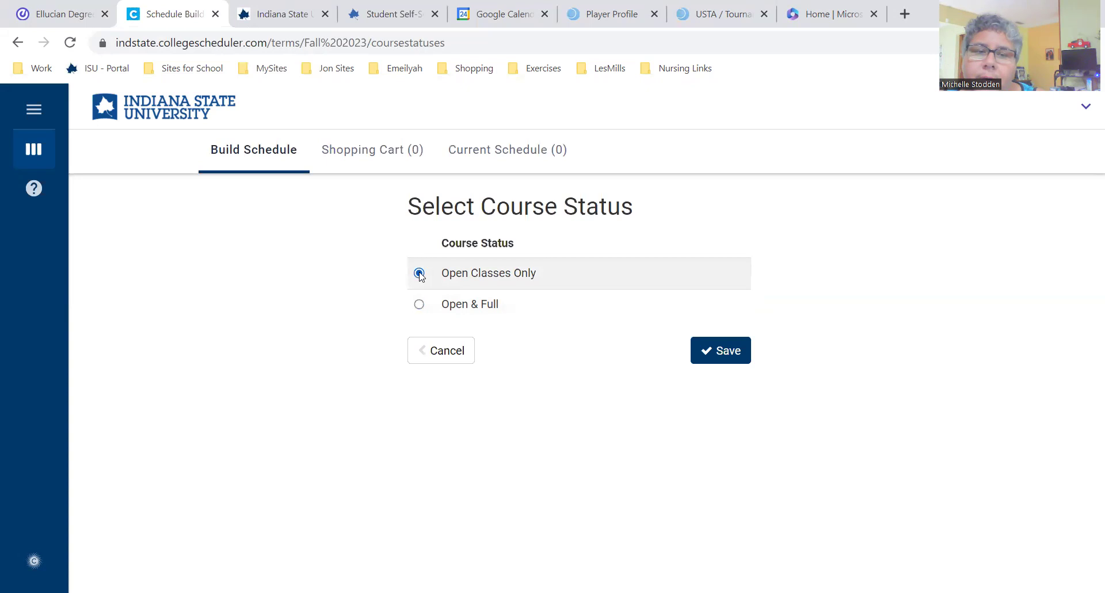
{"action": "left_click", "coordinate": [718, 357]}
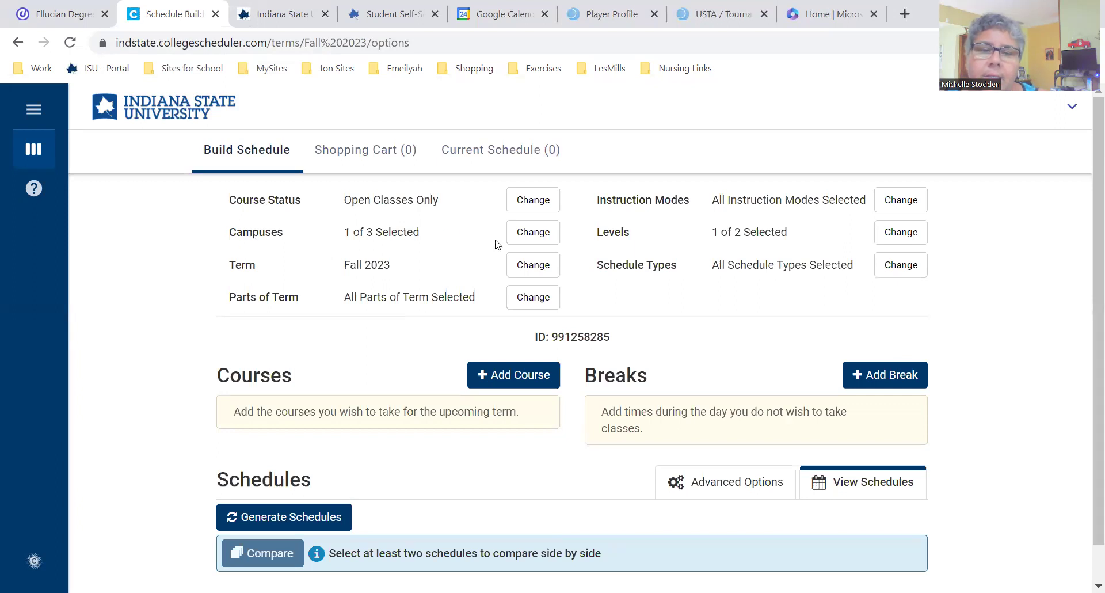
Step: Set the campus filter to all campuses and save it
{"action": "left_click", "coordinate": [525, 232]}
{"action": "left_click", "coordinate": [418, 244]}
{"action": "left_click", "coordinate": [710, 382]}
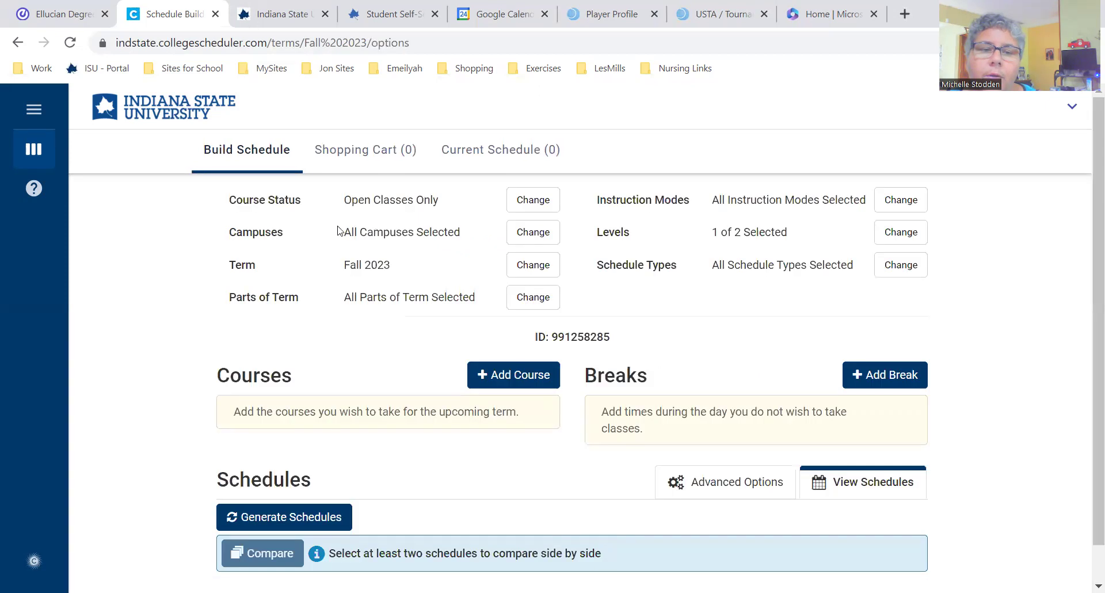
{"action": "left_click_drag", "start_coordinate": [343, 232], "coordinate": [464, 233]}
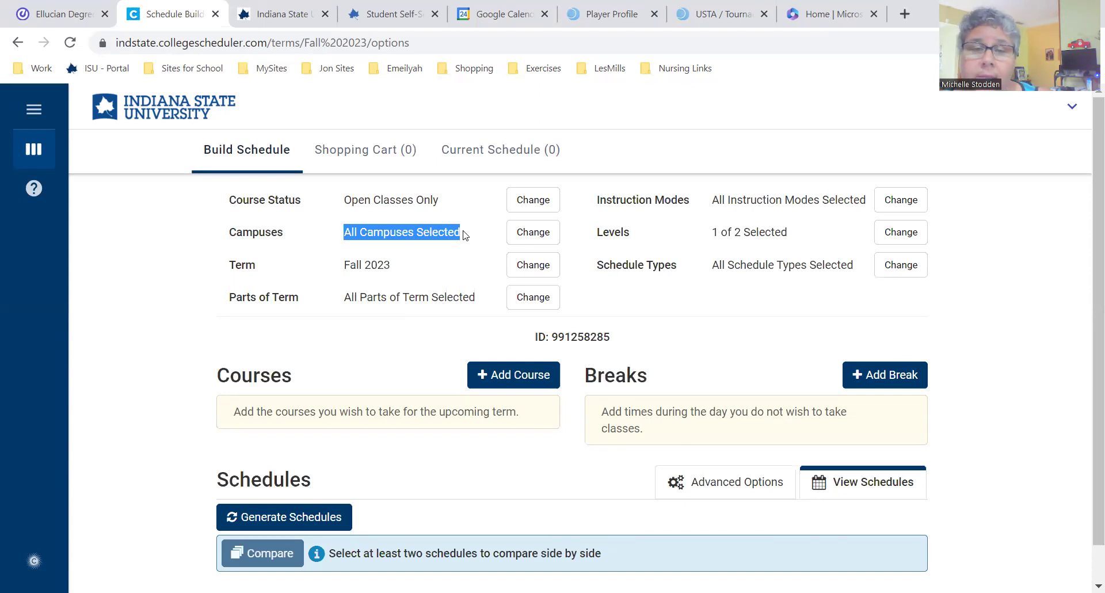
Step: Restrict the campus filter to Online/Distance only, then go to Add Course
{"action": "left_click", "coordinate": [528, 232]}
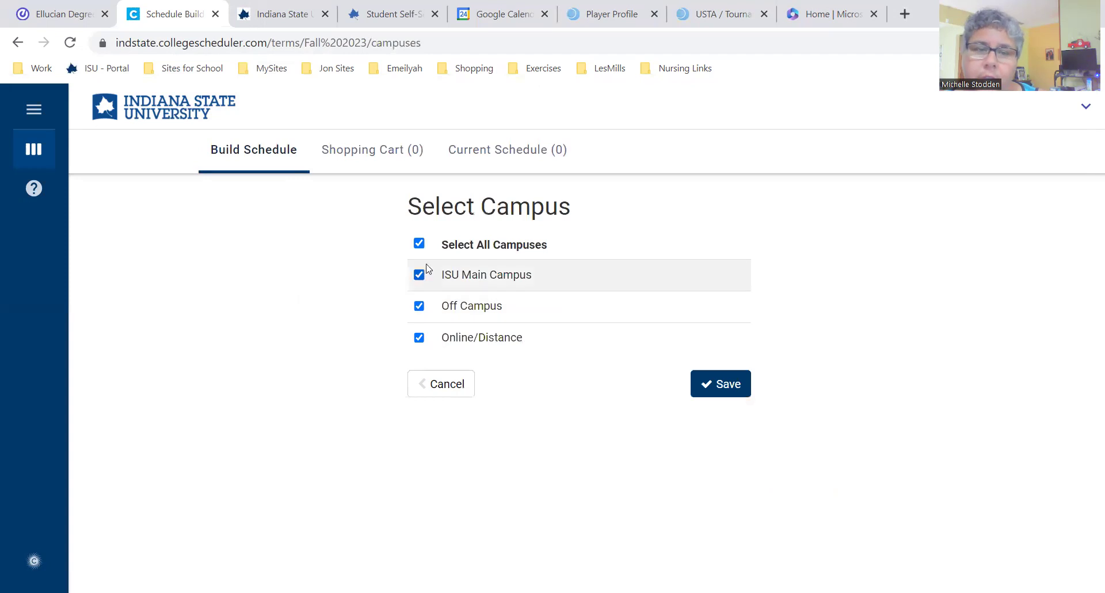
{"action": "left_click", "coordinate": [420, 243]}
{"action": "left_click", "coordinate": [420, 339]}
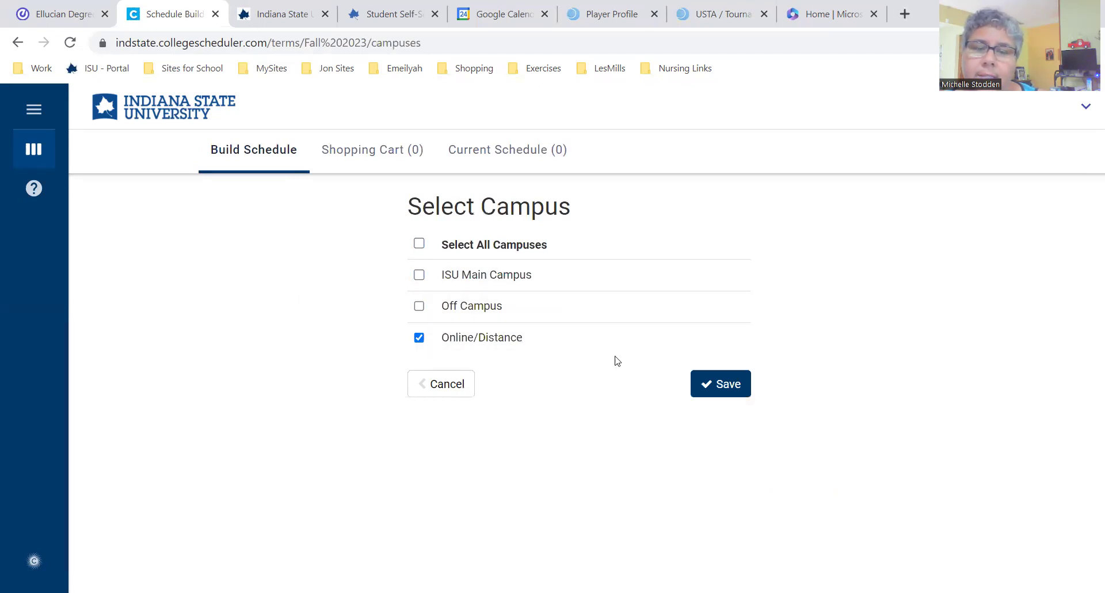
{"action": "left_click", "coordinate": [717, 387]}
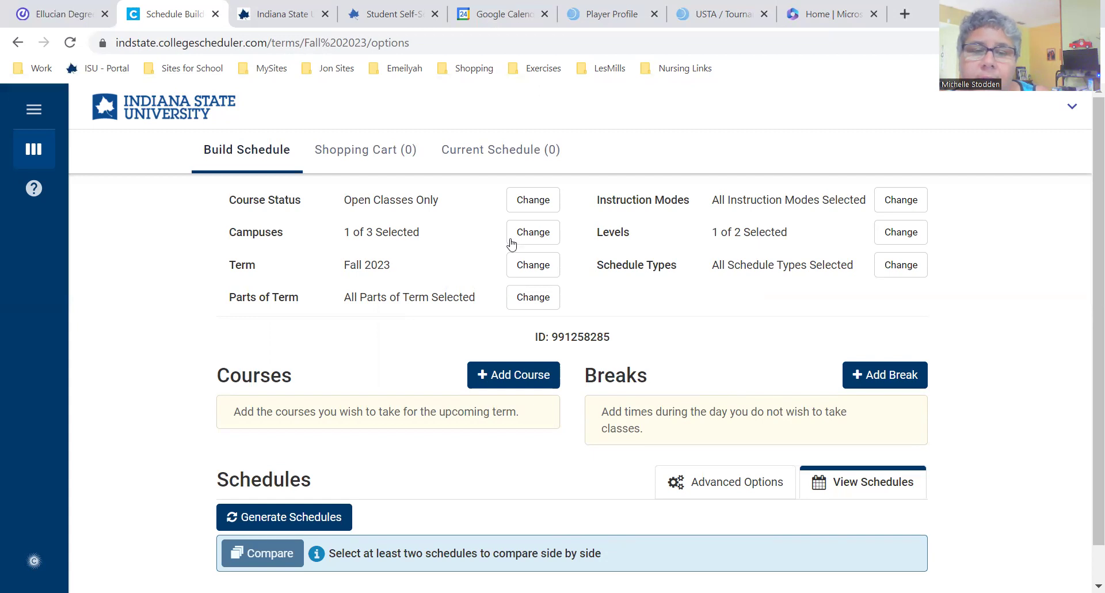
{"action": "left_click", "coordinate": [533, 242]}
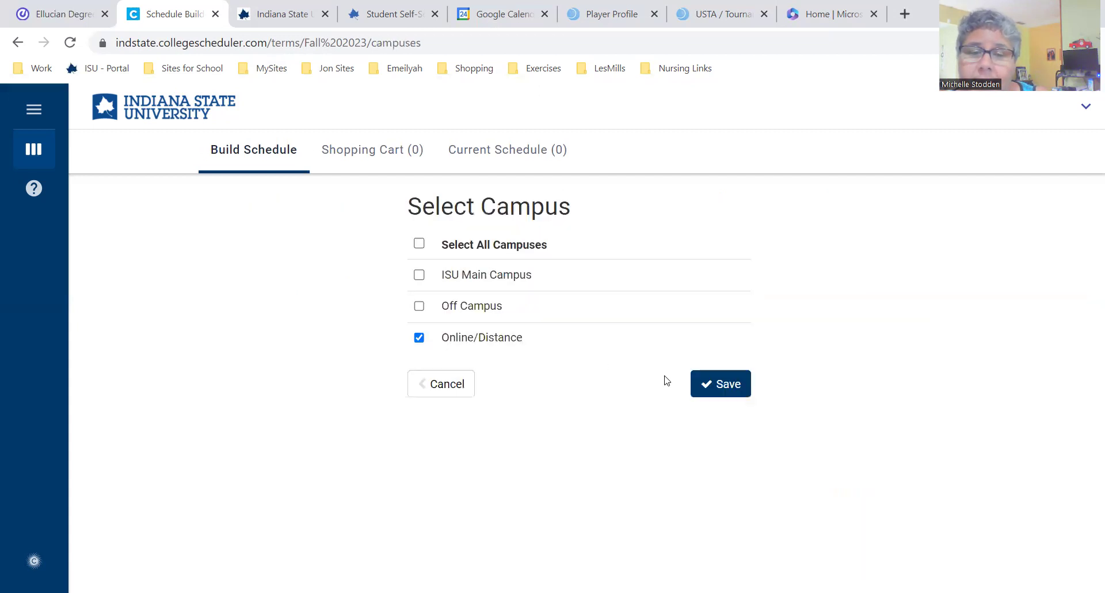
{"action": "left_click", "coordinate": [732, 385]}
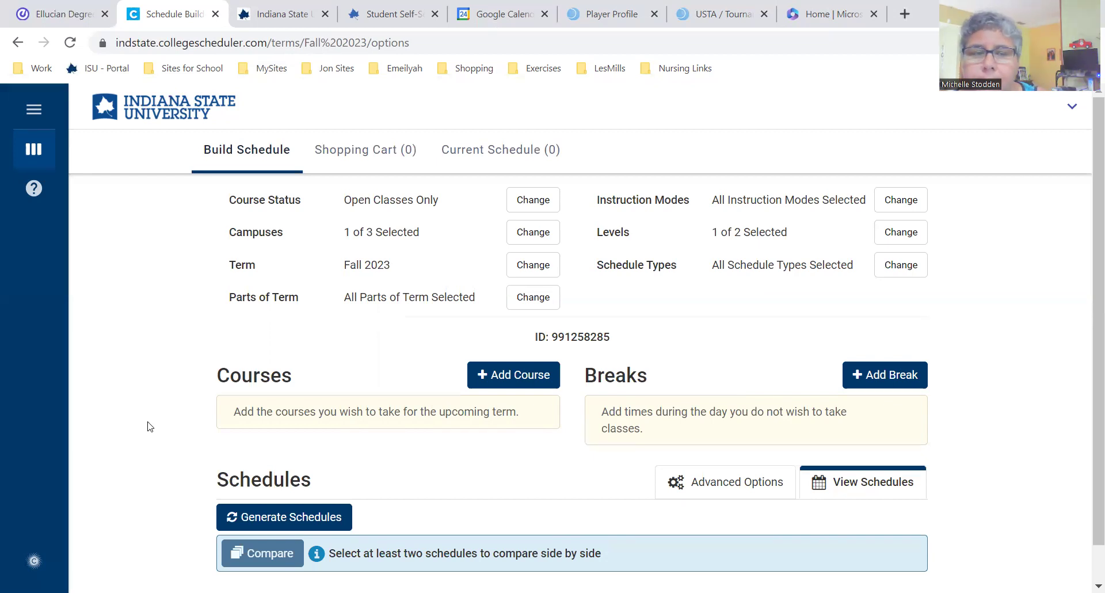
{"action": "left_click", "coordinate": [515, 381]}
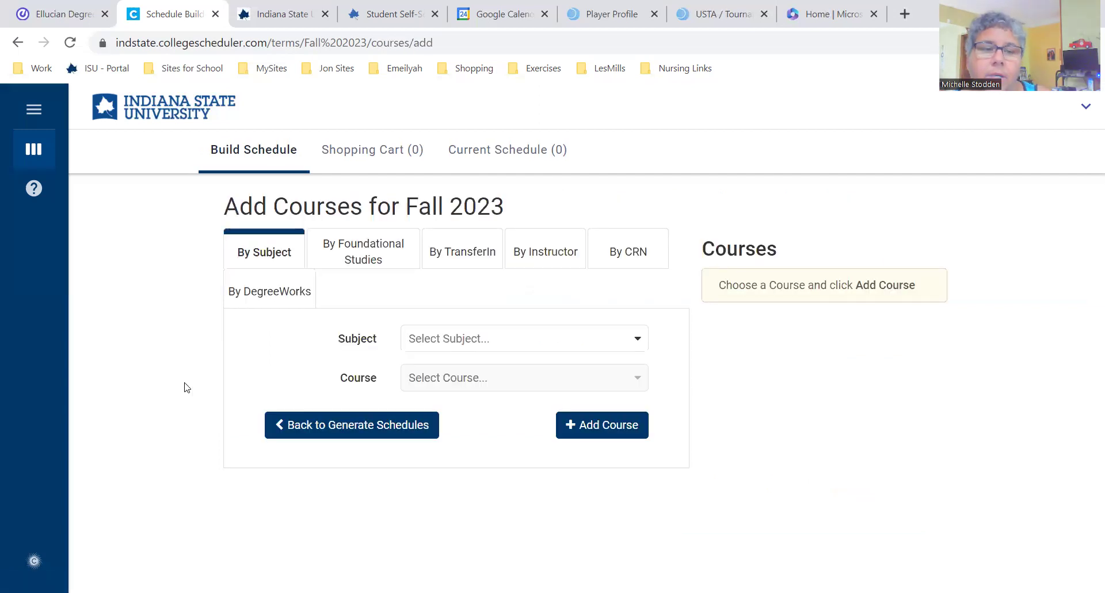
Step: Choose ACCT - Accounting and 301 Financial Accounting I to preview its description and prerequisite
{"action": "left_click", "coordinate": [497, 347]}
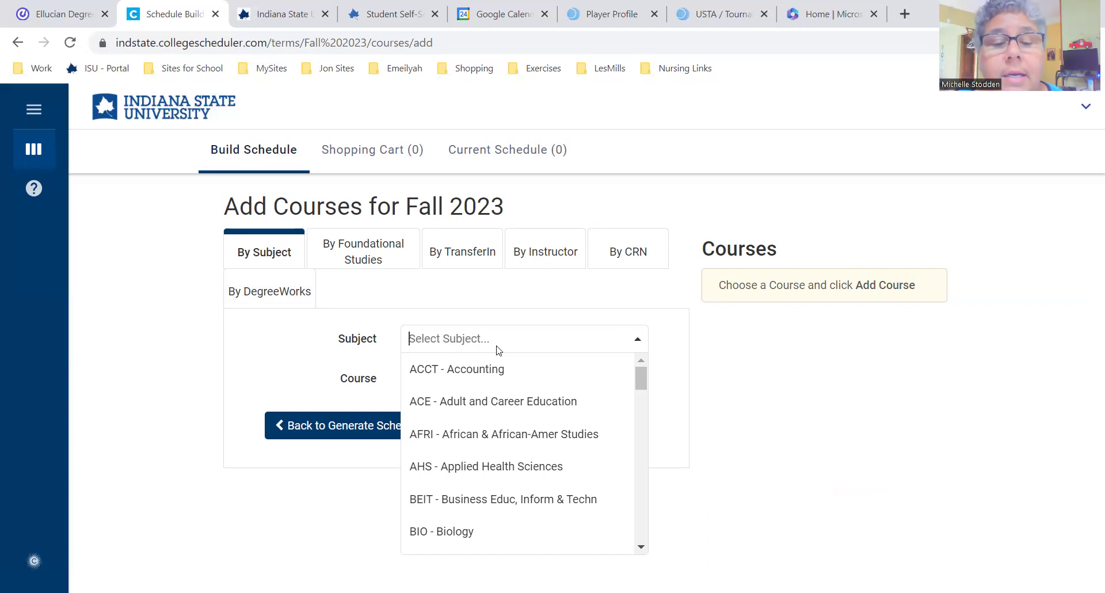
{"action": "left_click", "coordinate": [492, 373]}
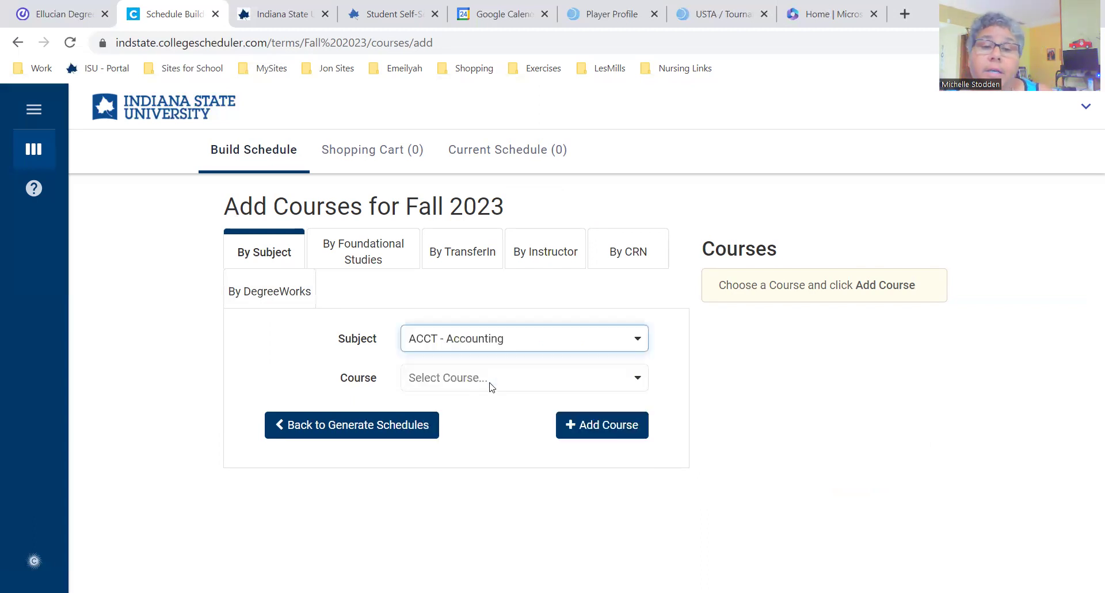
{"action": "left_click", "coordinate": [509, 380]}
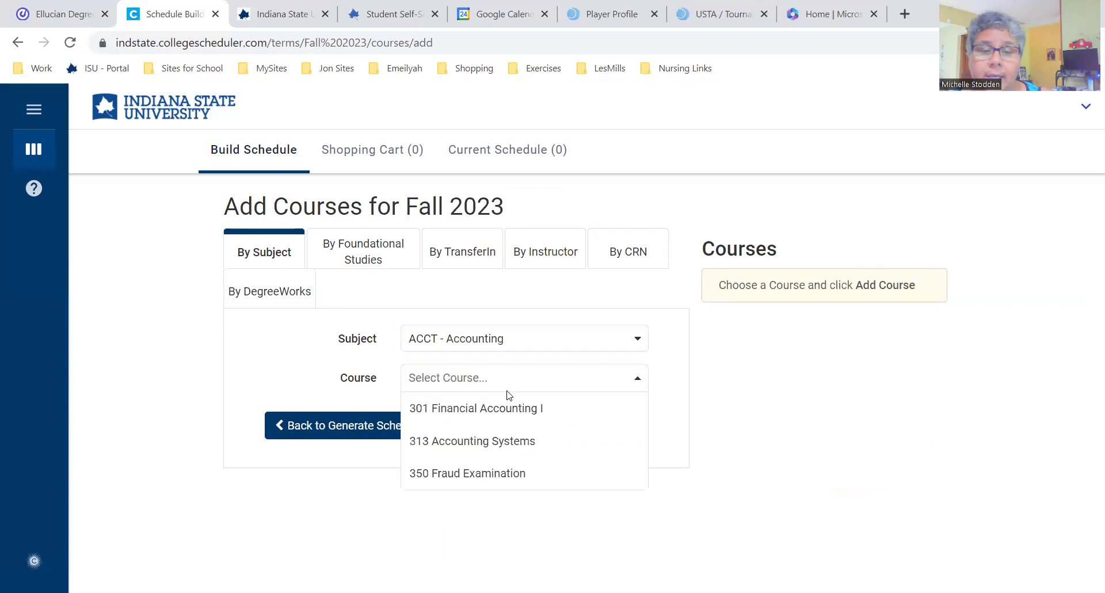
{"action": "left_click", "coordinate": [505, 405]}
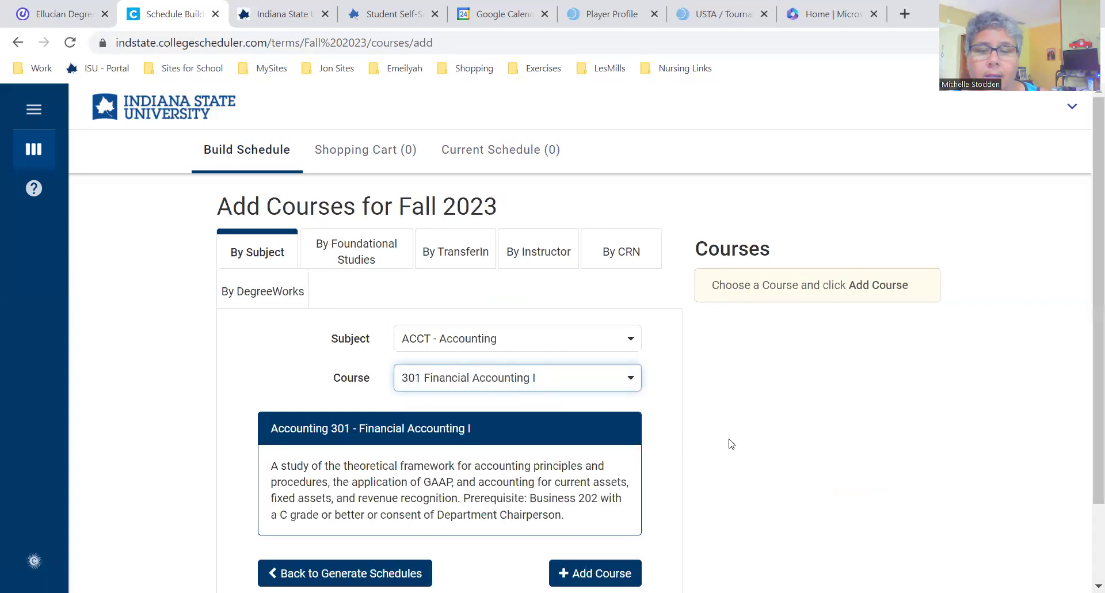
{"action": "scroll", "coordinate": [731, 443], "scroll_direction": "down", "scroll_amount": 2}
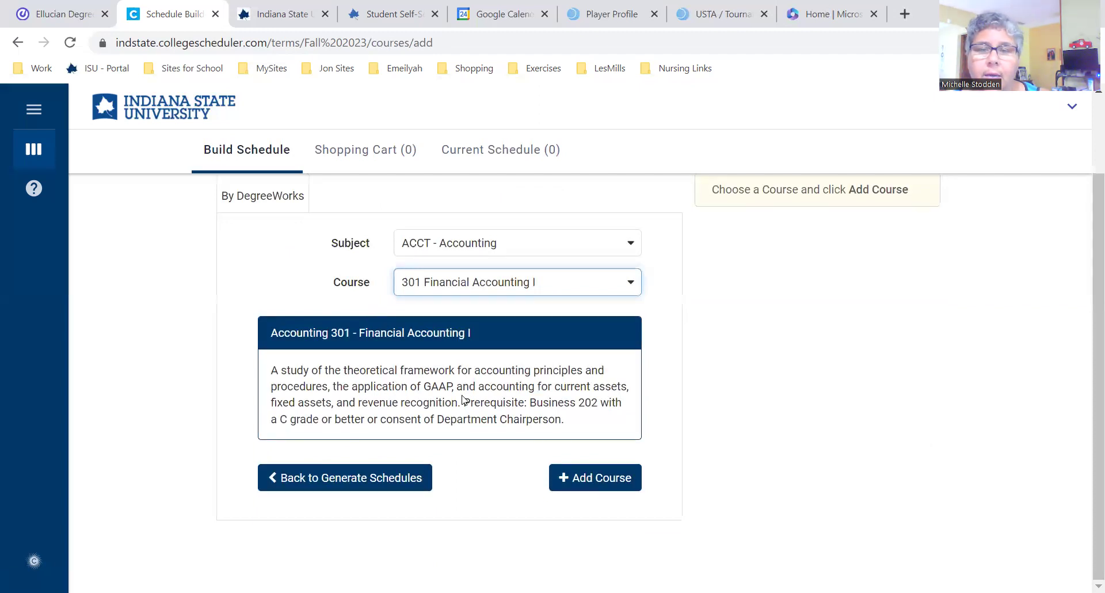
{"action": "scroll", "coordinate": [463, 398], "scroll_direction": "up", "scroll_amount": 1}
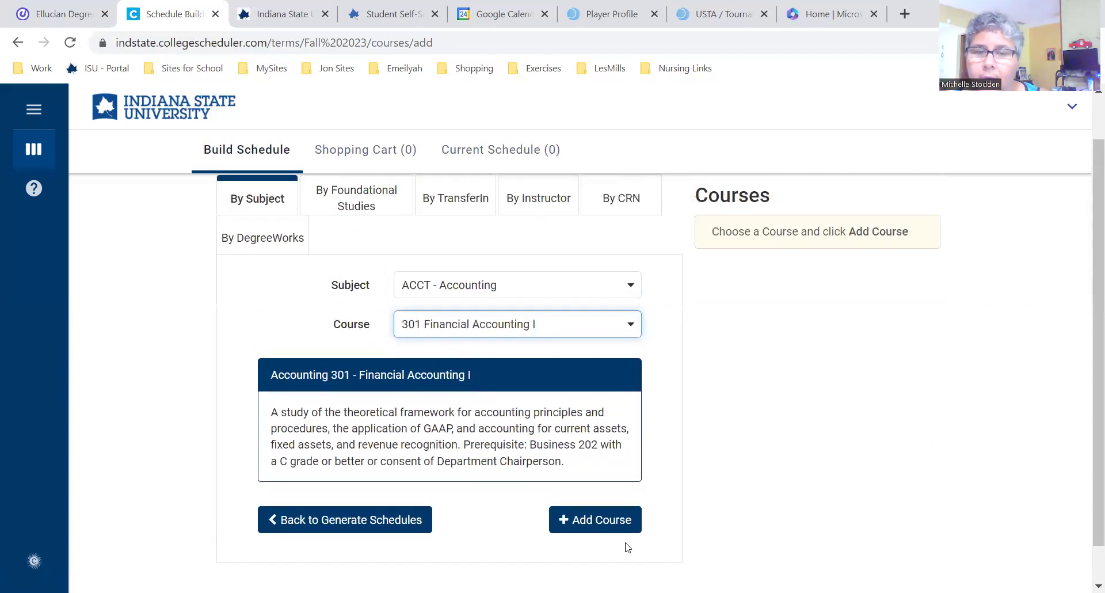
{"action": "left_click", "coordinate": [627, 285]}
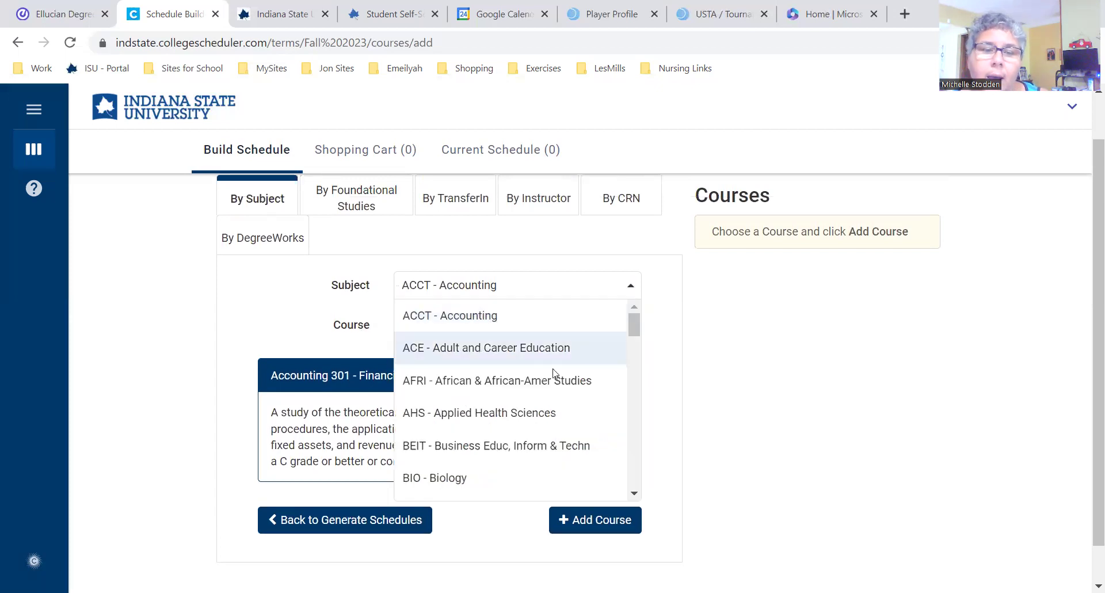
Step: Switch the subject to BIO - Biology and add 231 Human Anatomy to the course list
{"action": "left_click", "coordinate": [515, 476]}
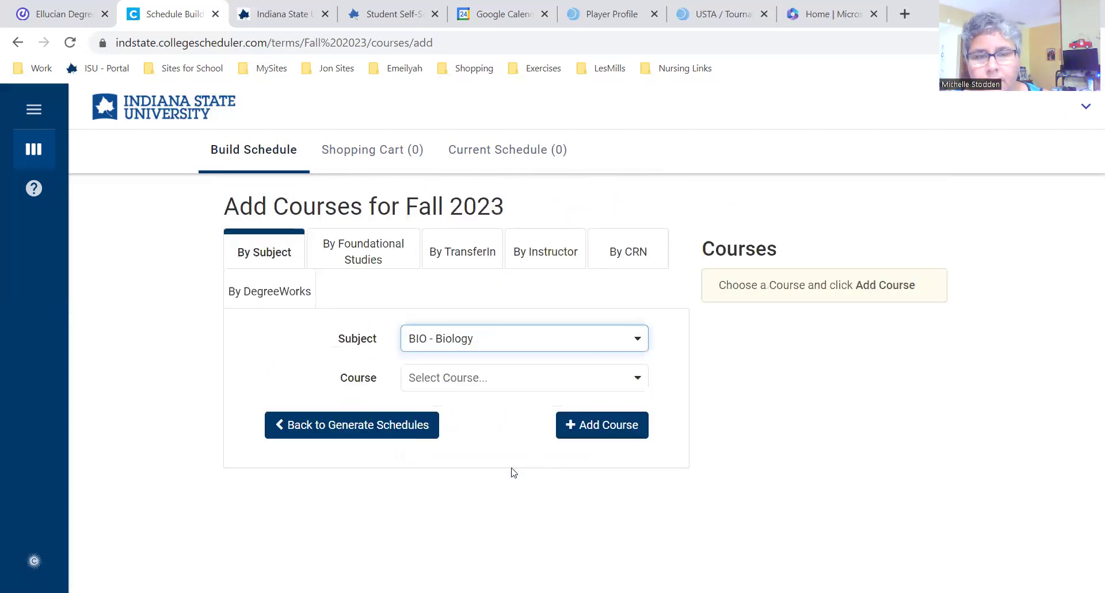
{"action": "left_click", "coordinate": [516, 380]}
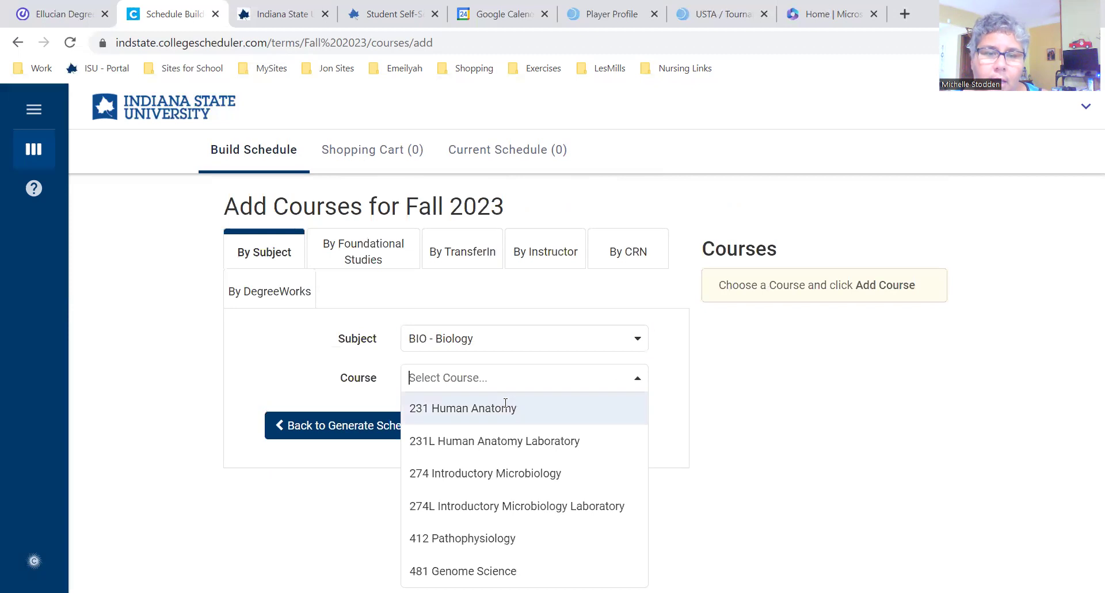
{"action": "left_click", "coordinate": [505, 408]}
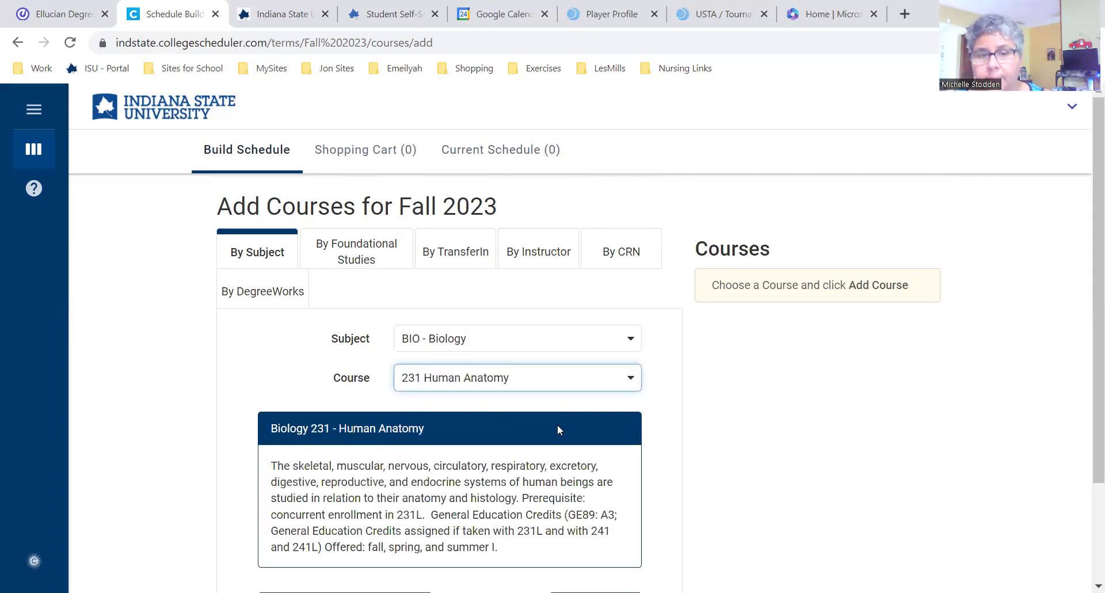
{"action": "scroll", "coordinate": [576, 437], "scroll_direction": "down", "scroll_amount": 2}
{"action": "scroll", "coordinate": [591, 441], "scroll_direction": "up", "scroll_amount": 2}
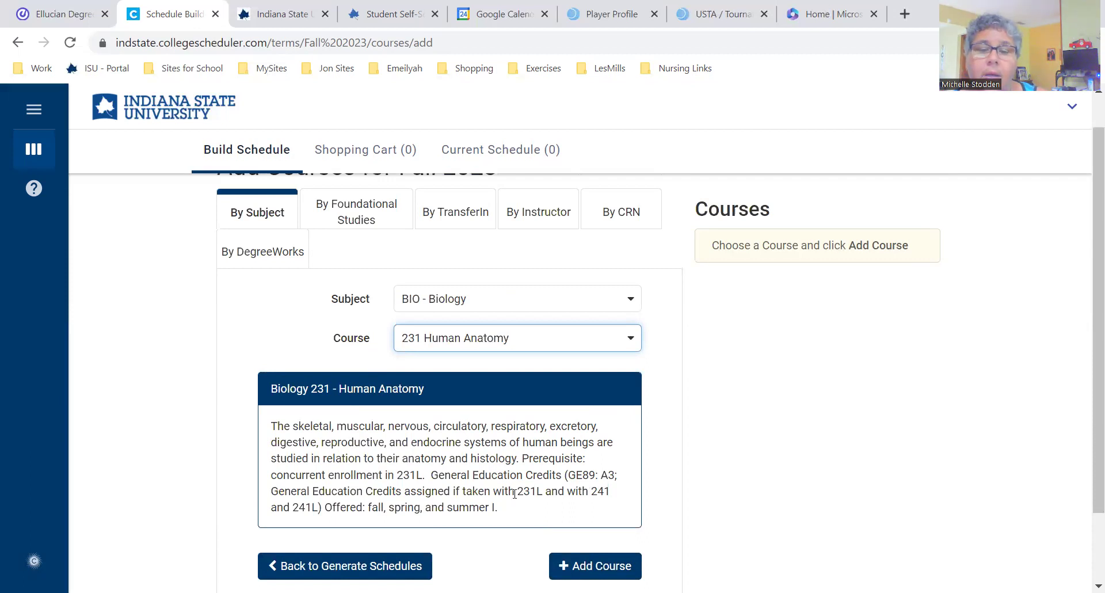
{"action": "scroll", "coordinate": [536, 495], "scroll_direction": "down", "scroll_amount": 1}
{"action": "left_click", "coordinate": [595, 499]}
{"action": "scroll", "coordinate": [455, 417], "scroll_direction": "up", "scroll_amount": 2}
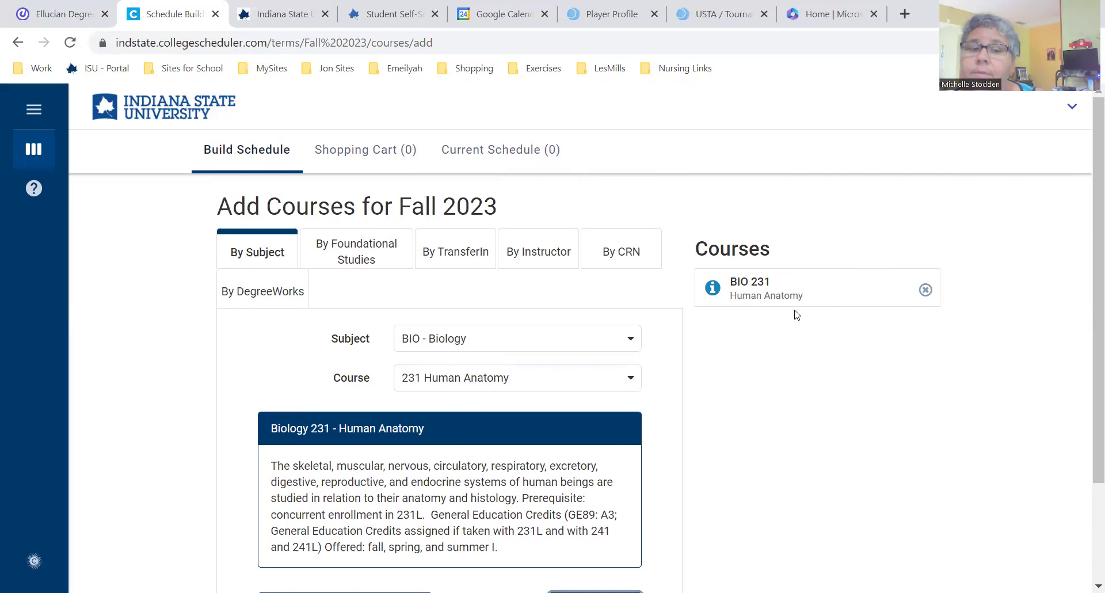
Step: Add 231L Human Anatomy Laboratory to the course list
{"action": "left_click", "coordinate": [532, 376]}
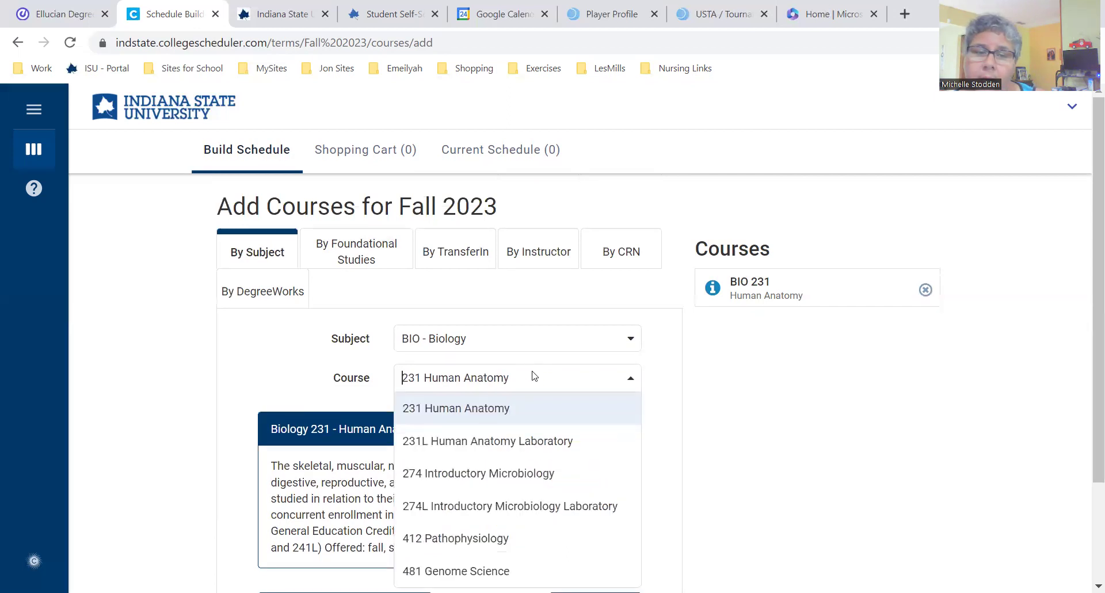
{"action": "left_click", "coordinate": [488, 437]}
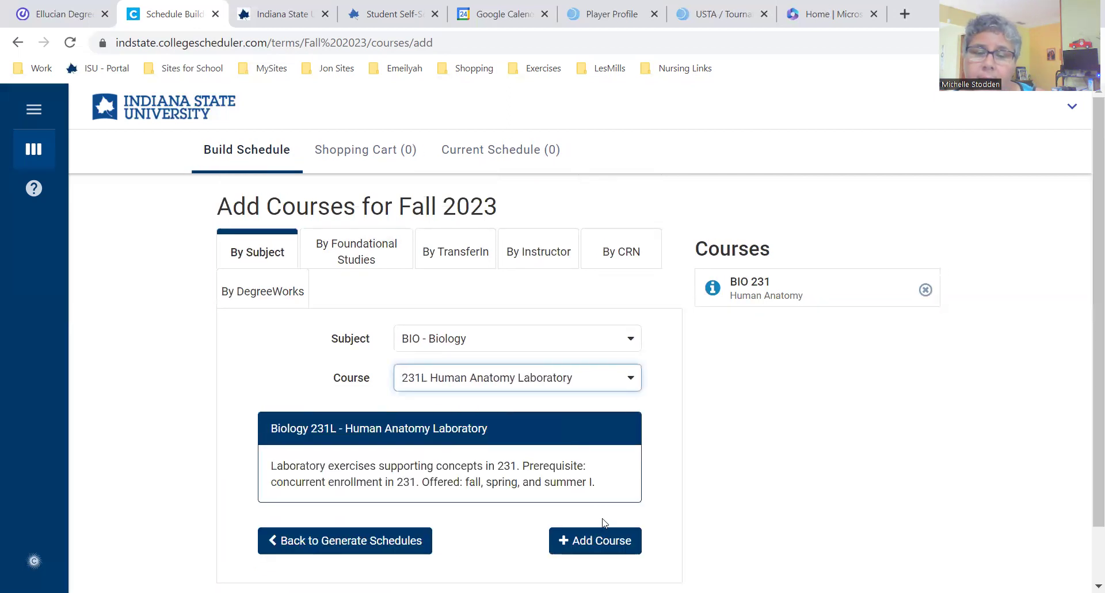
{"action": "left_click", "coordinate": [608, 540]}
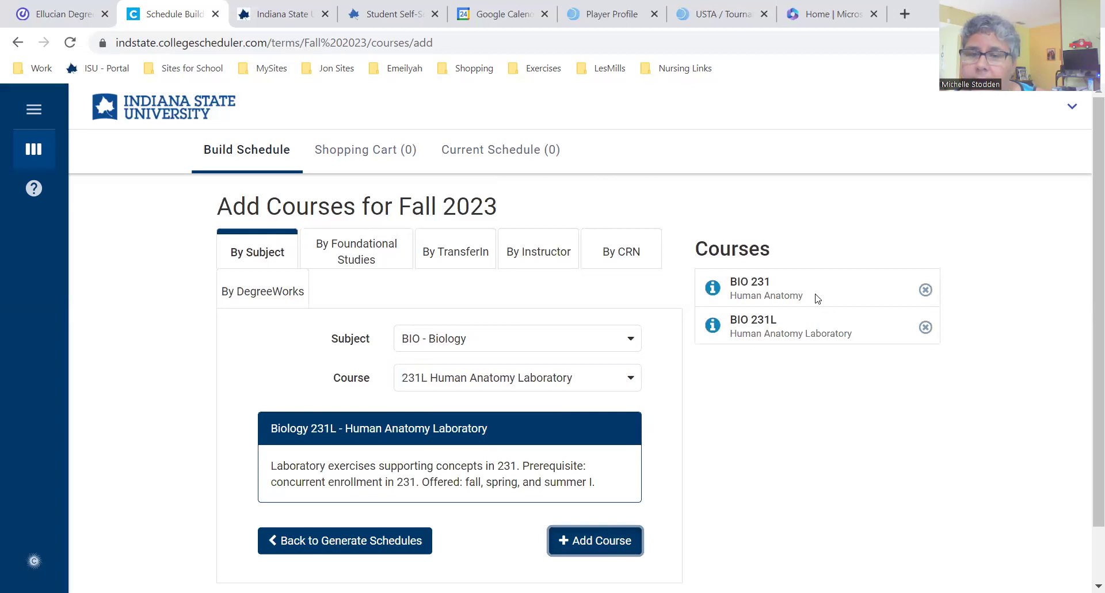
{"action": "left_click_drag", "start_coordinate": [693, 248], "coordinate": [788, 271]}
{"action": "left_click_drag", "start_coordinate": [844, 312], "coordinate": [918, 363]}
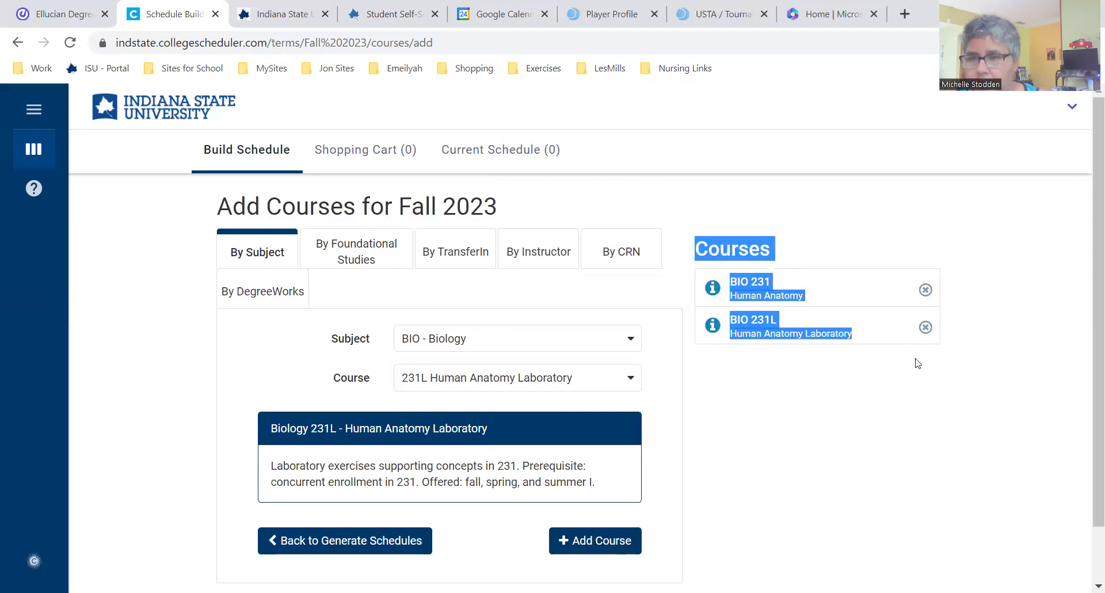
{"action": "left_click", "coordinate": [860, 393]}
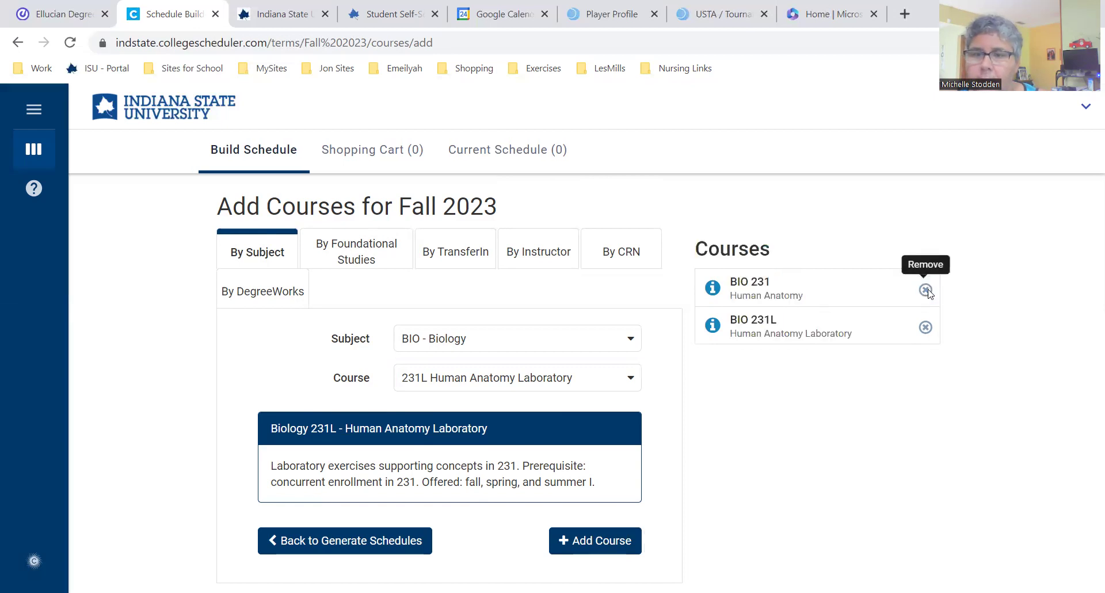
Step: Remove BIO 231 and BIO 231L from the course list, confirming each removal
{"action": "left_click", "coordinate": [926, 290]}
{"action": "left_click", "coordinate": [752, 380]}
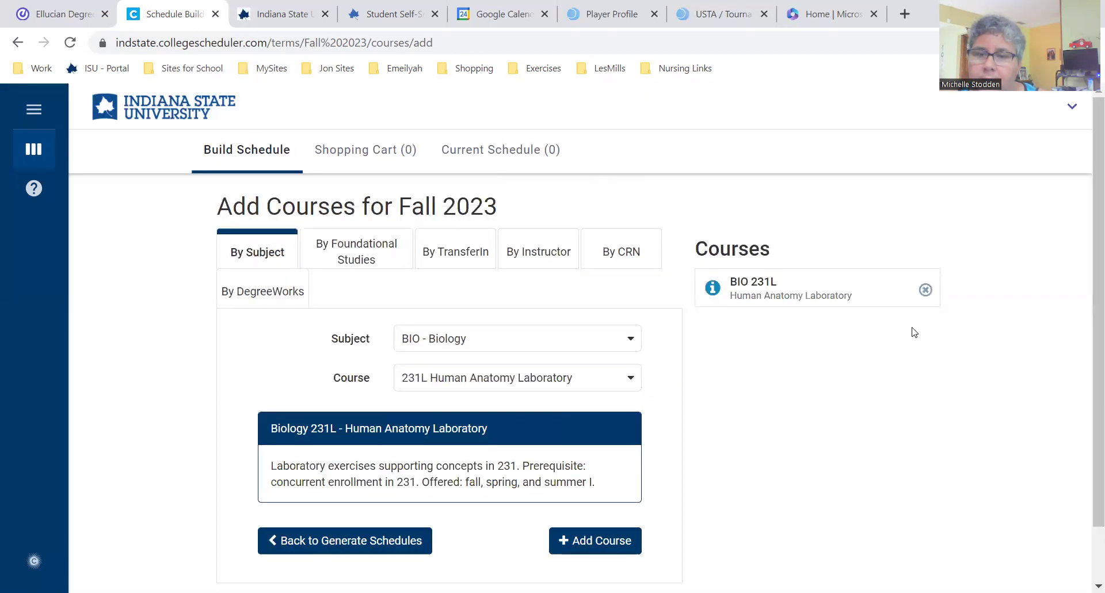
{"action": "left_click", "coordinate": [926, 290]}
{"action": "left_click", "coordinate": [740, 387]}
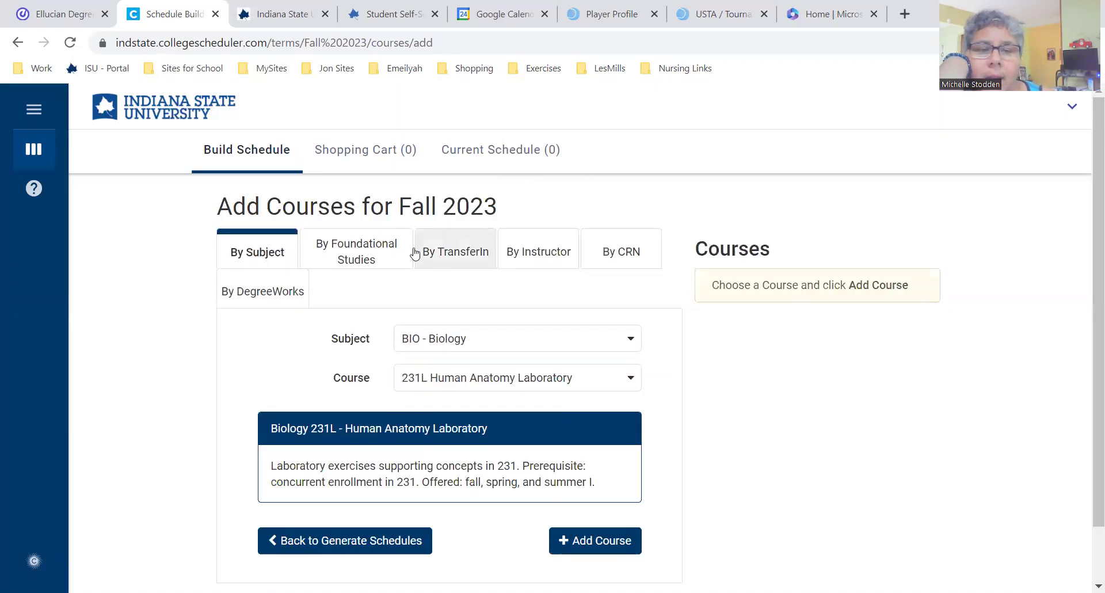
Step: Search by Foundational Studies, try the Ethics & Social Resp (FS) attribute, then clear it
{"action": "left_click", "coordinate": [374, 253]}
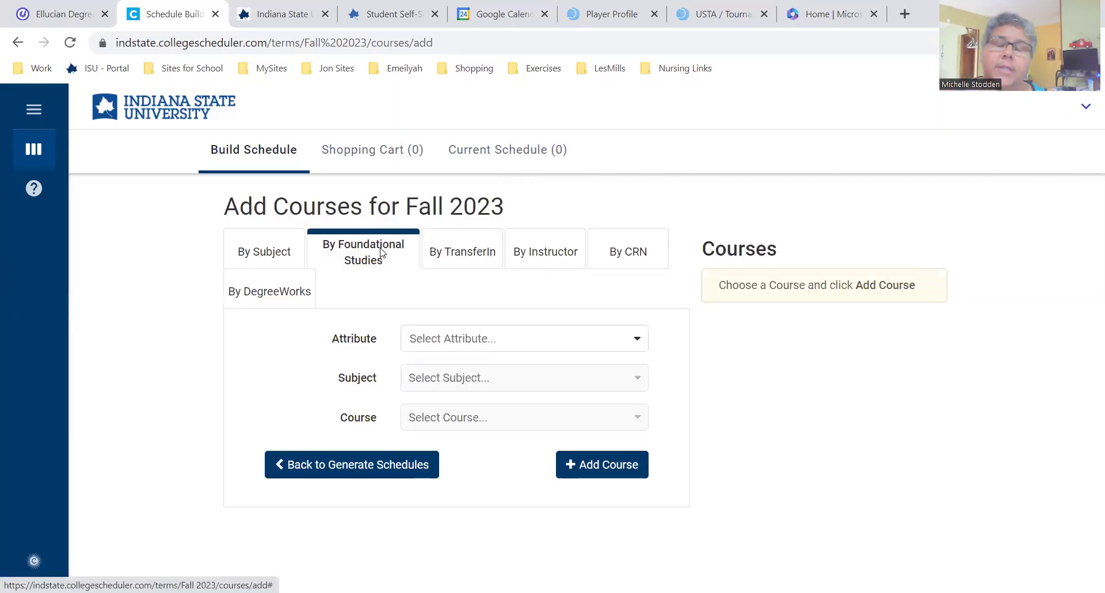
{"action": "left_click", "coordinate": [614, 334]}
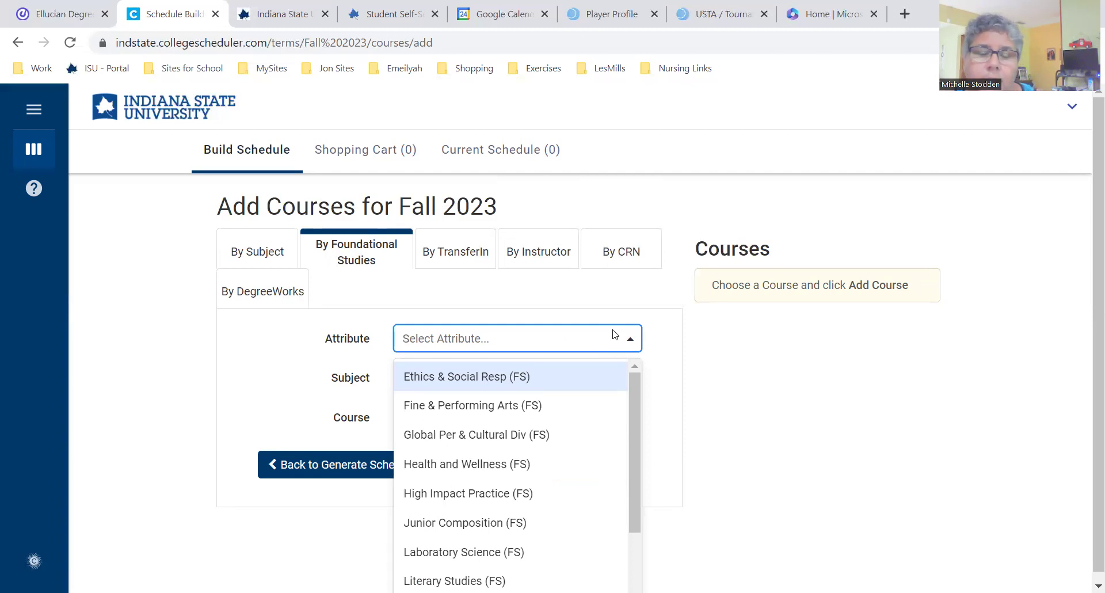
{"action": "left_click", "coordinate": [544, 380]}
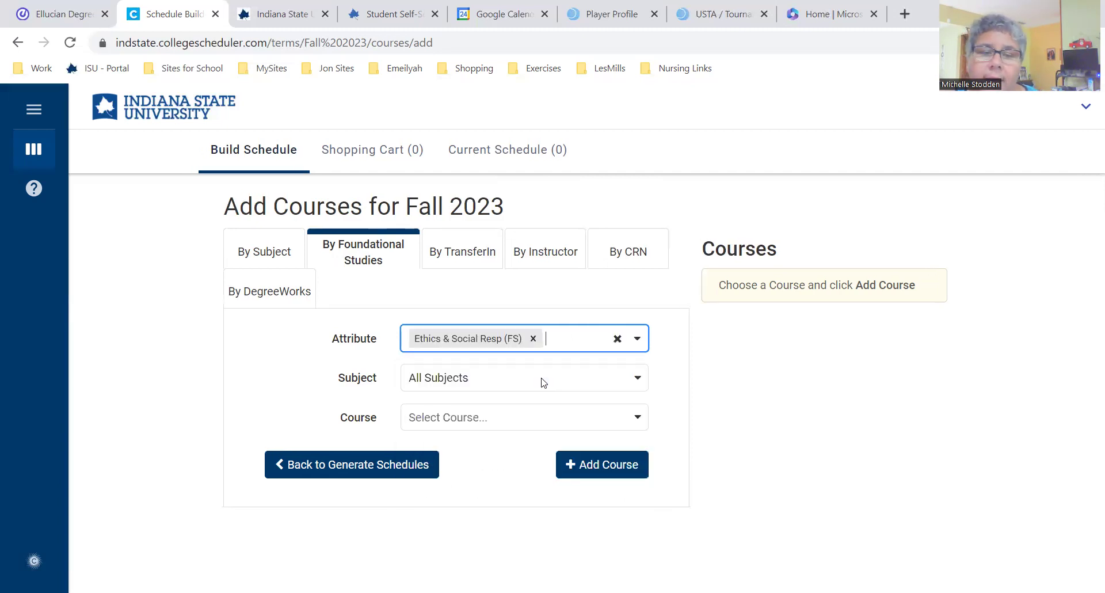
{"action": "left_click", "coordinate": [555, 382]}
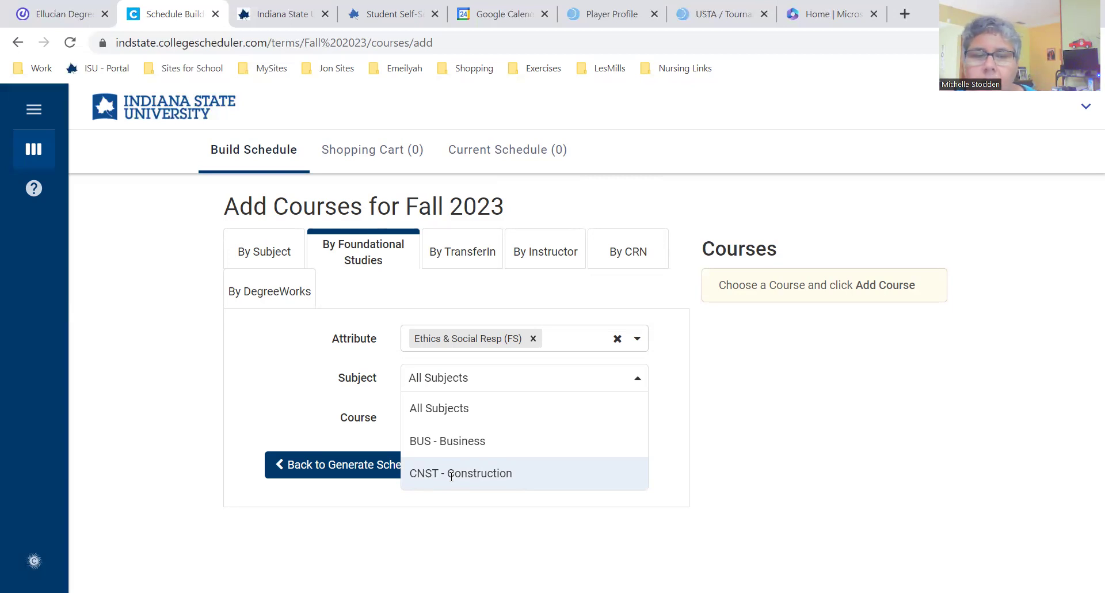
{"action": "left_click", "coordinate": [533, 339]}
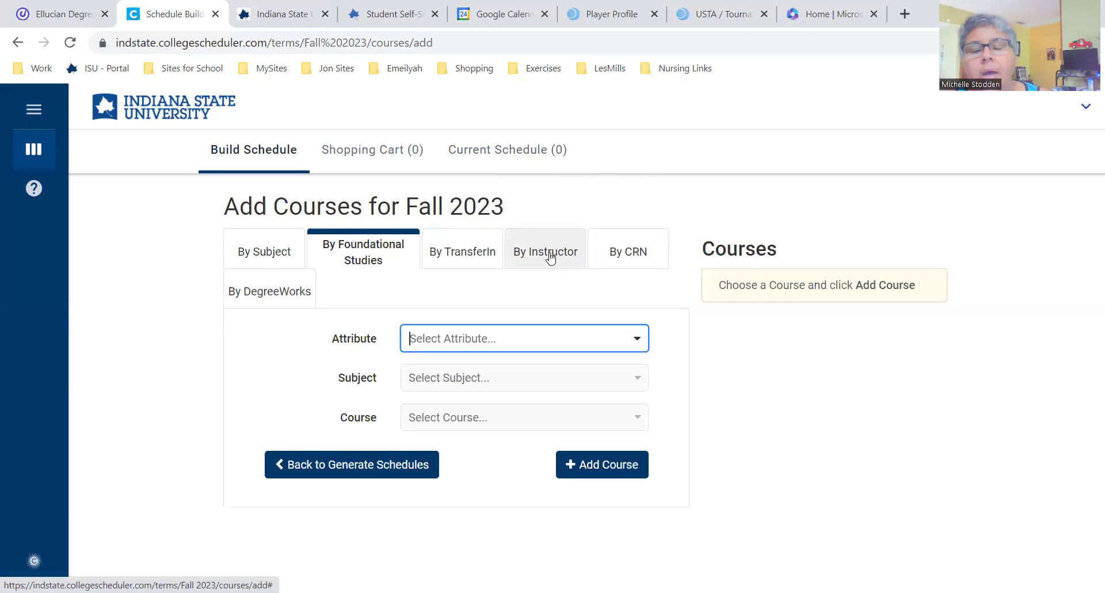
Step: Add NURC 208 using CRN 51376, then remove it from the Courses list again
{"action": "left_click", "coordinate": [627, 257]}
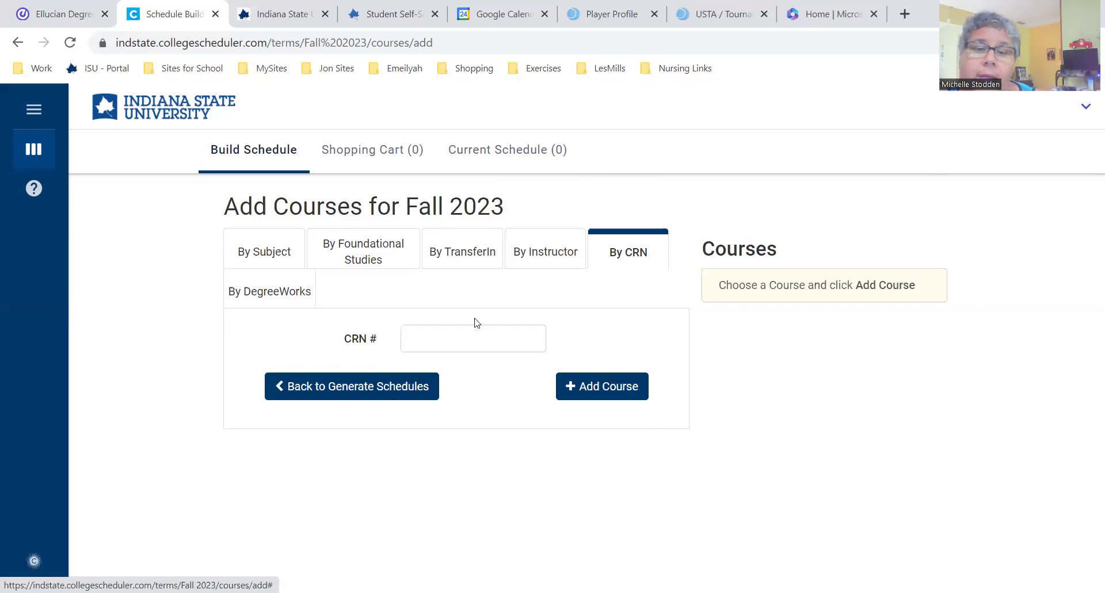
{"action": "left_click", "coordinate": [450, 338]}
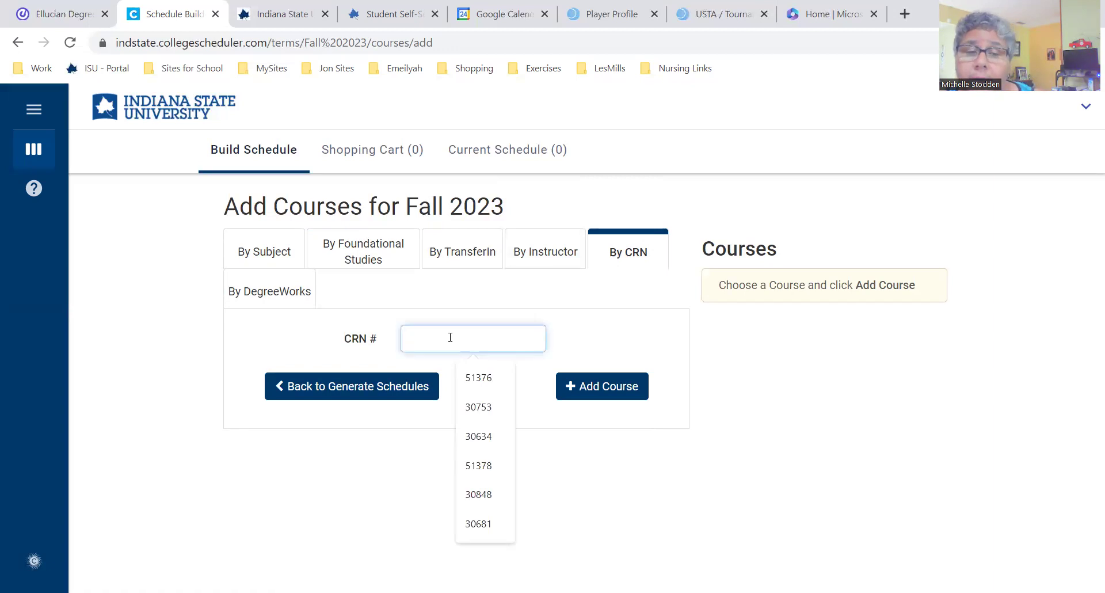
{"action": "left_click", "coordinate": [478, 374]}
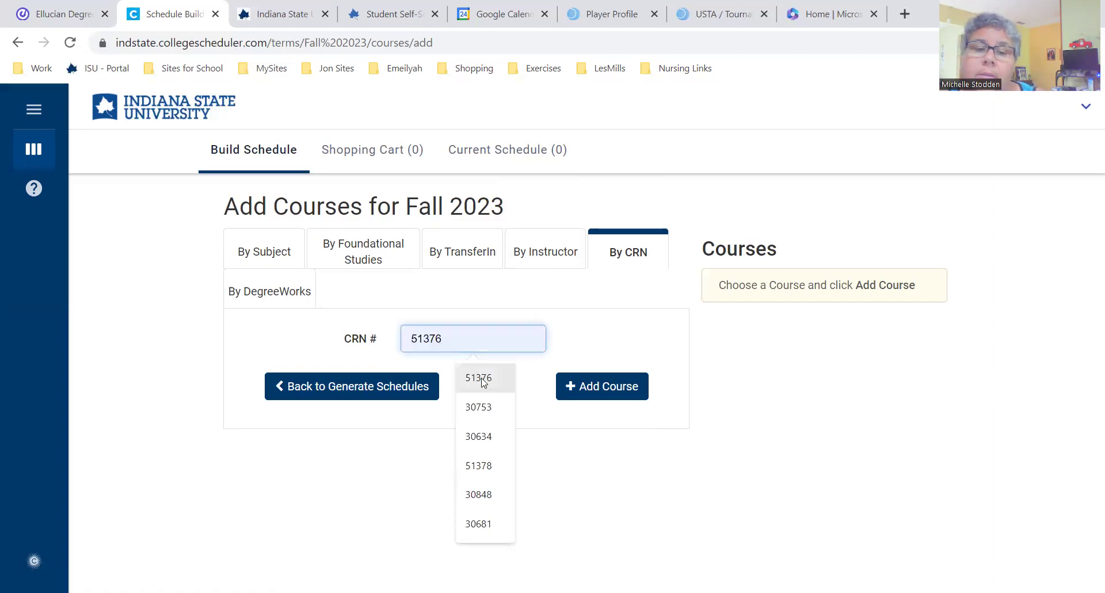
{"action": "left_click", "coordinate": [595, 397]}
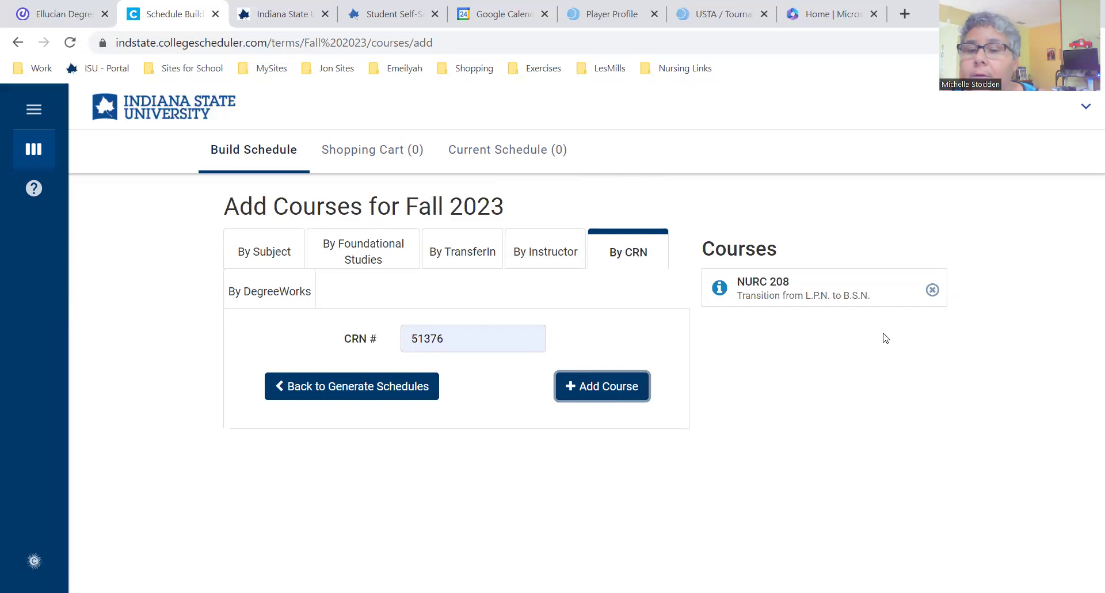
{"action": "left_click", "coordinate": [933, 291]}
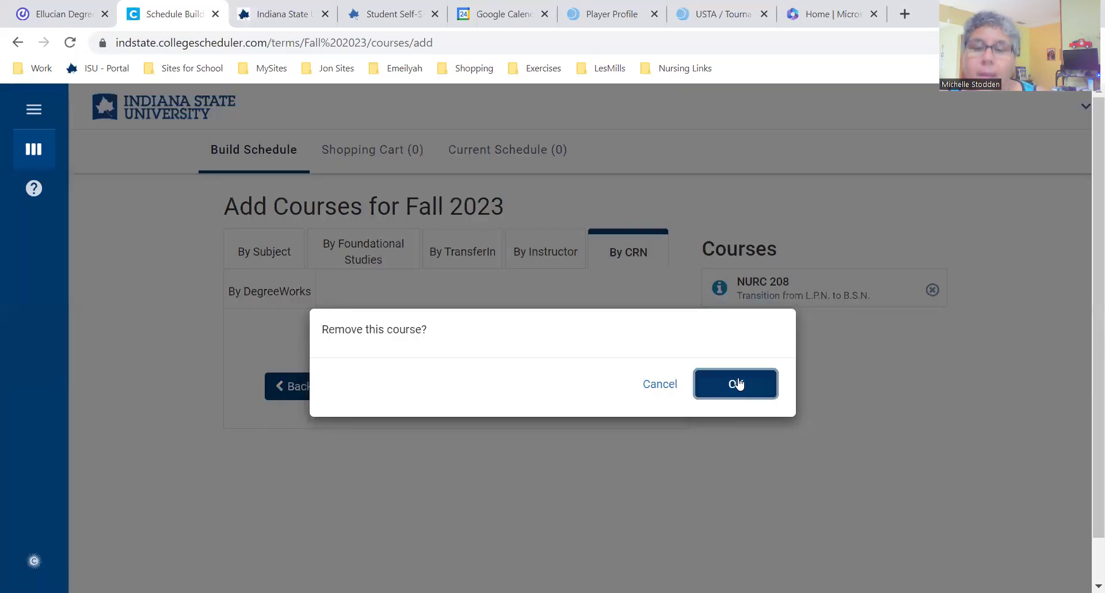
{"action": "left_click", "coordinate": [740, 383]}
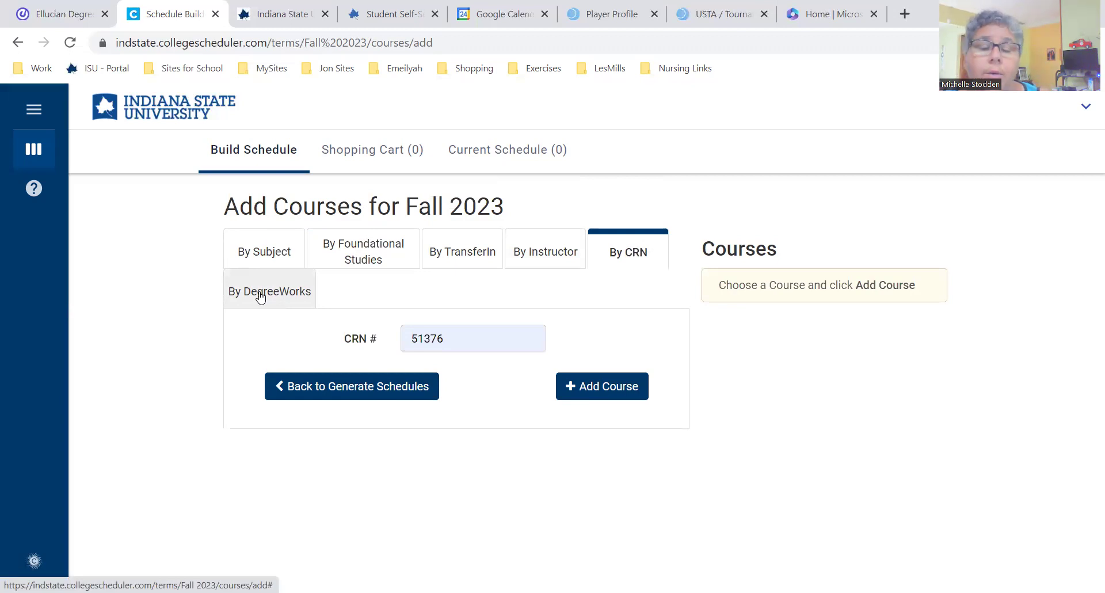
Step: Switch to the By DegreeWorks search, which reports no active Degree Plan
{"action": "left_click", "coordinate": [261, 297]}
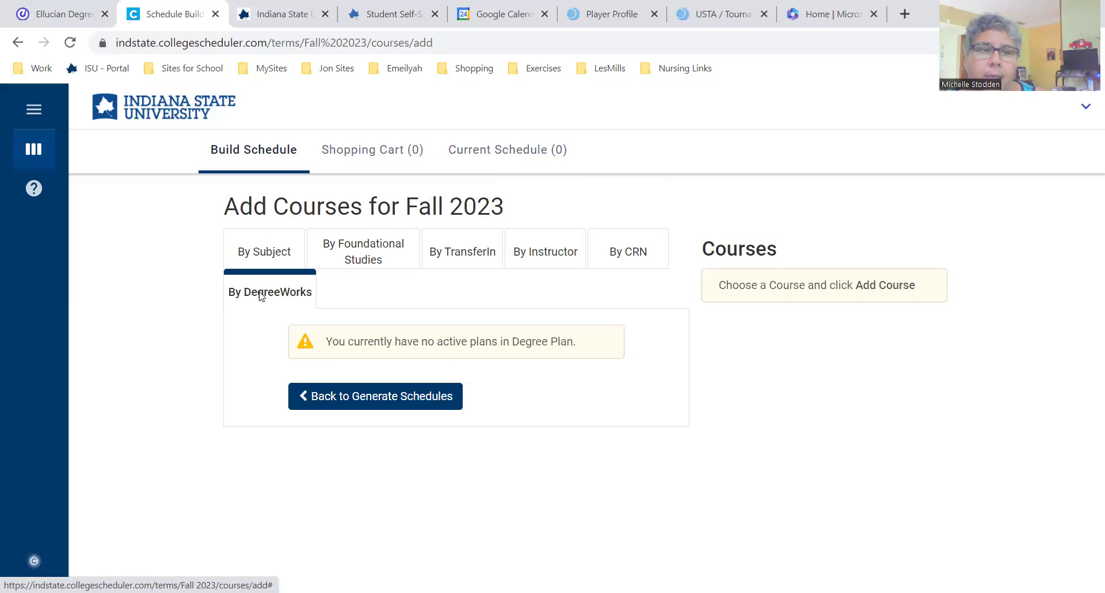
{"action": "left_click", "coordinate": [52, 15]}
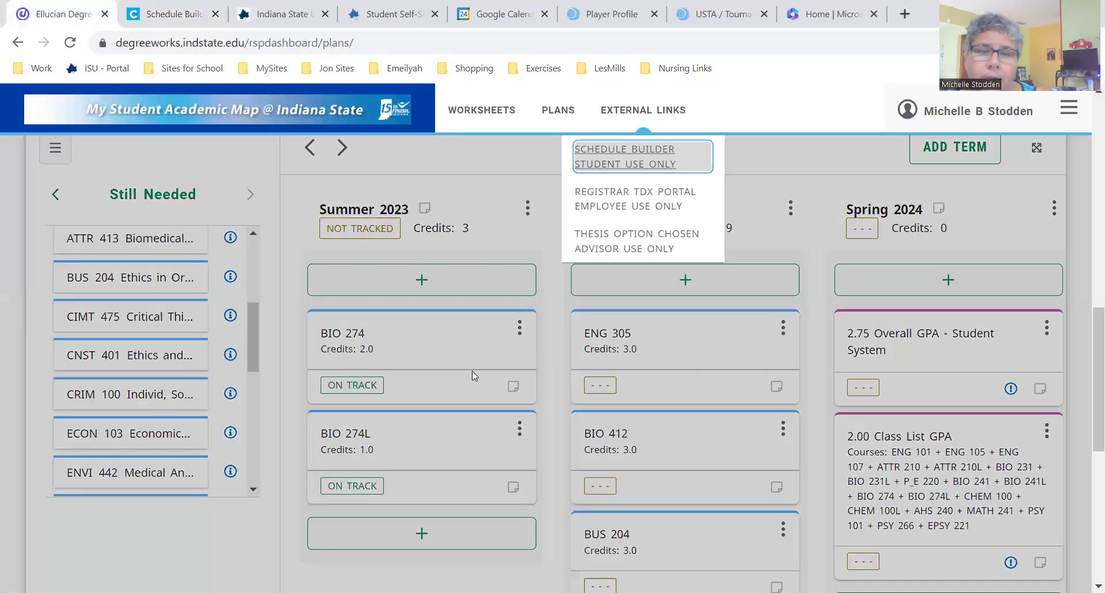
{"action": "left_click", "coordinate": [544, 372]}
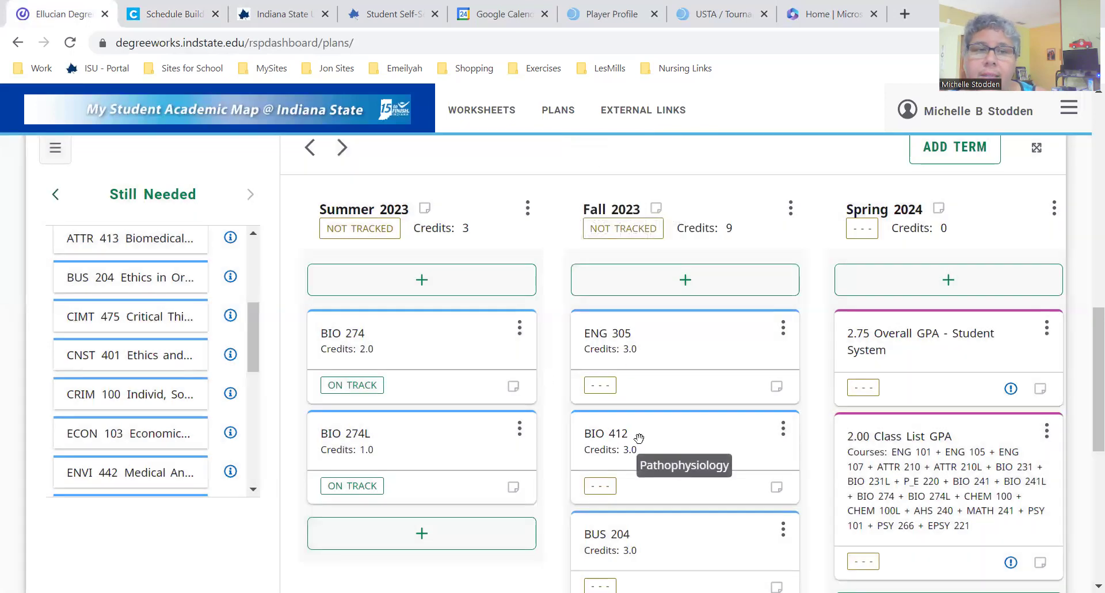
{"action": "left_click", "coordinate": [155, 21]}
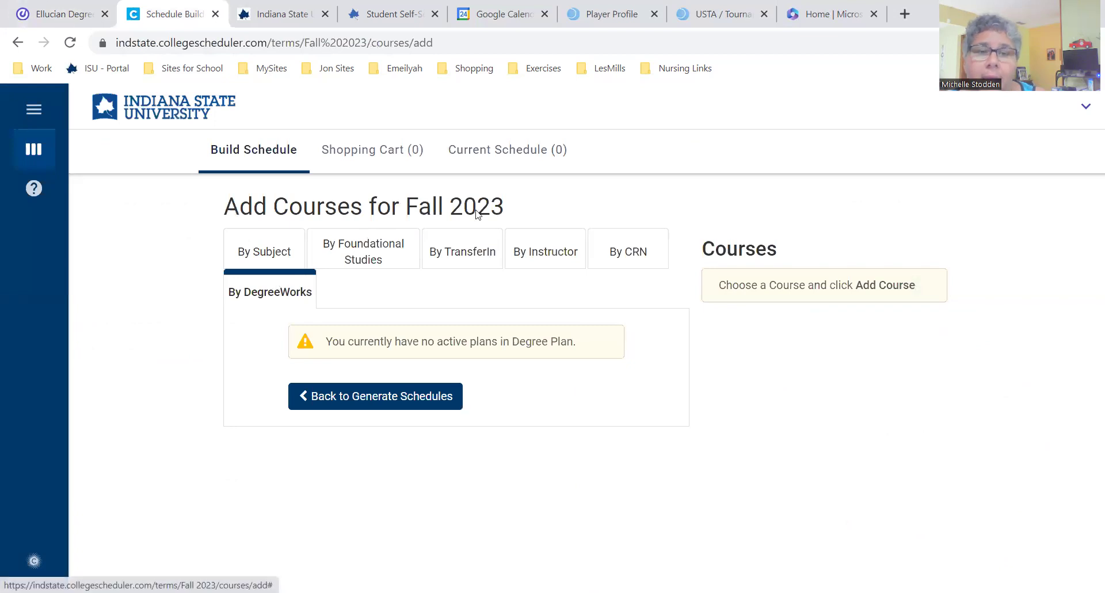
Step: Switch back to the Degree Works plan listing Fall 2023 ENG 305, BIO 412 and BUS 204
{"action": "key", "text": "ctrl+shift+Tab"}
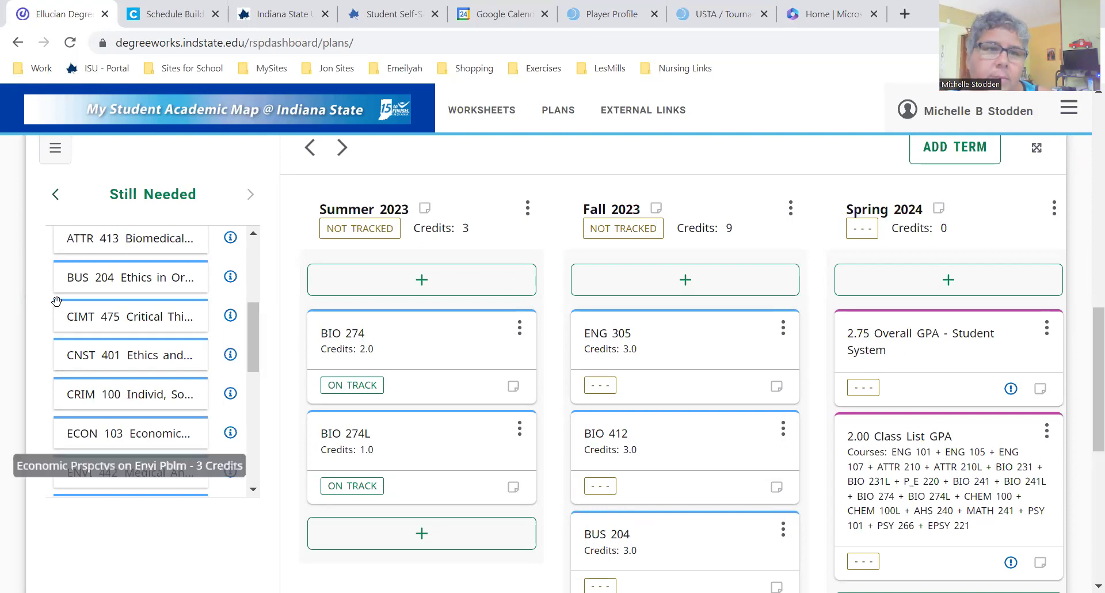
Step: Return to College Scheduler's Fall 2023 Add Courses page
{"action": "left_click", "coordinate": [175, 7]}
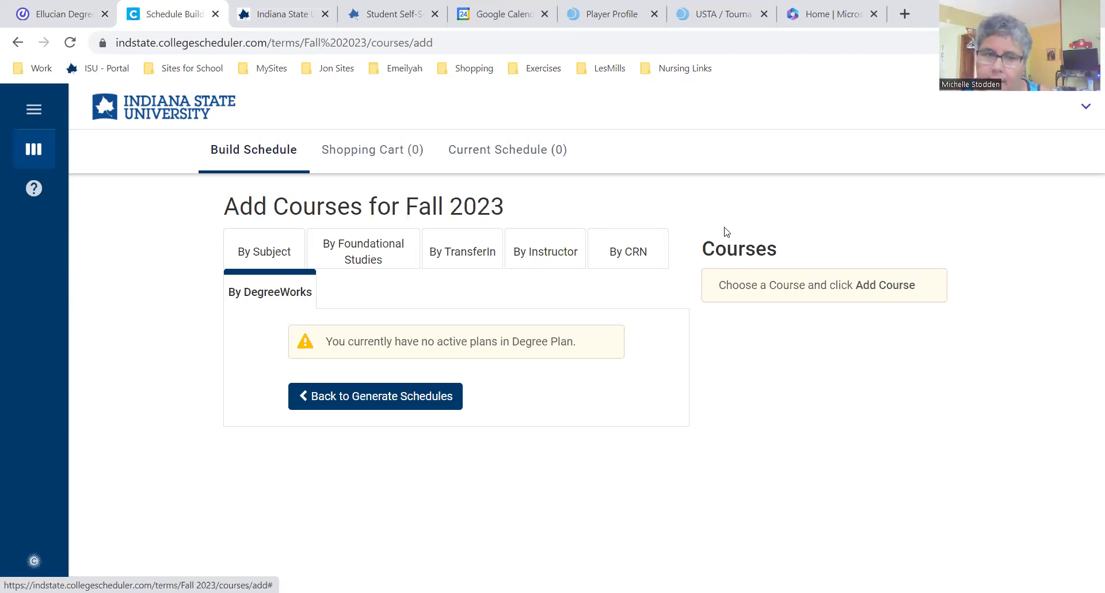
Step: Add BIO 231 Human Anatomy from the BIO - Biology subject, then return to Build Schedule
{"action": "left_click", "coordinate": [366, 241]}
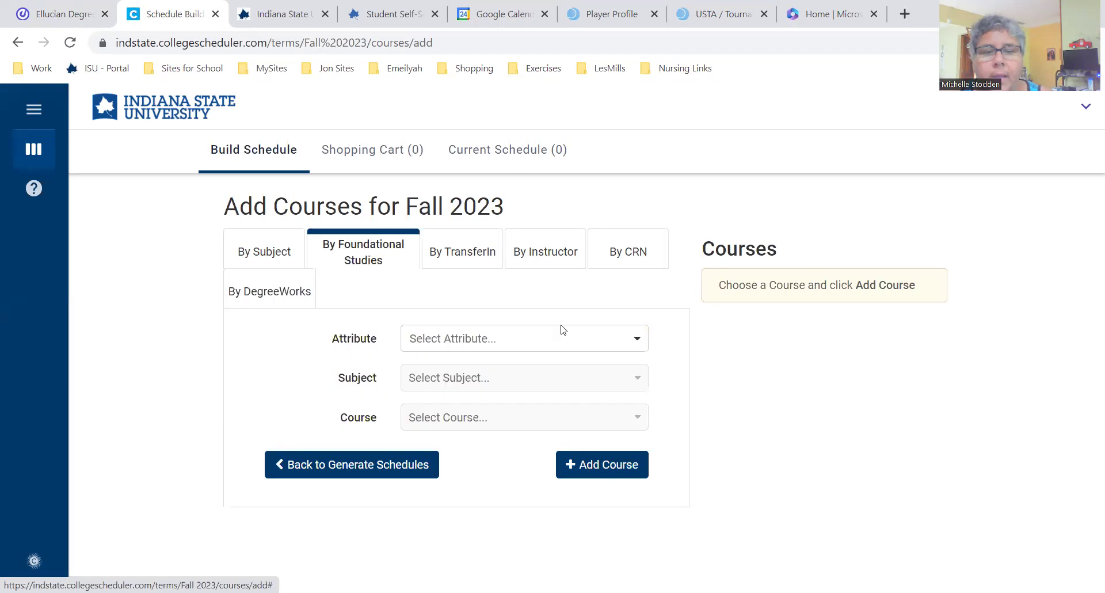
{"action": "left_click", "coordinate": [262, 248]}
{"action": "left_click", "coordinate": [586, 341]}
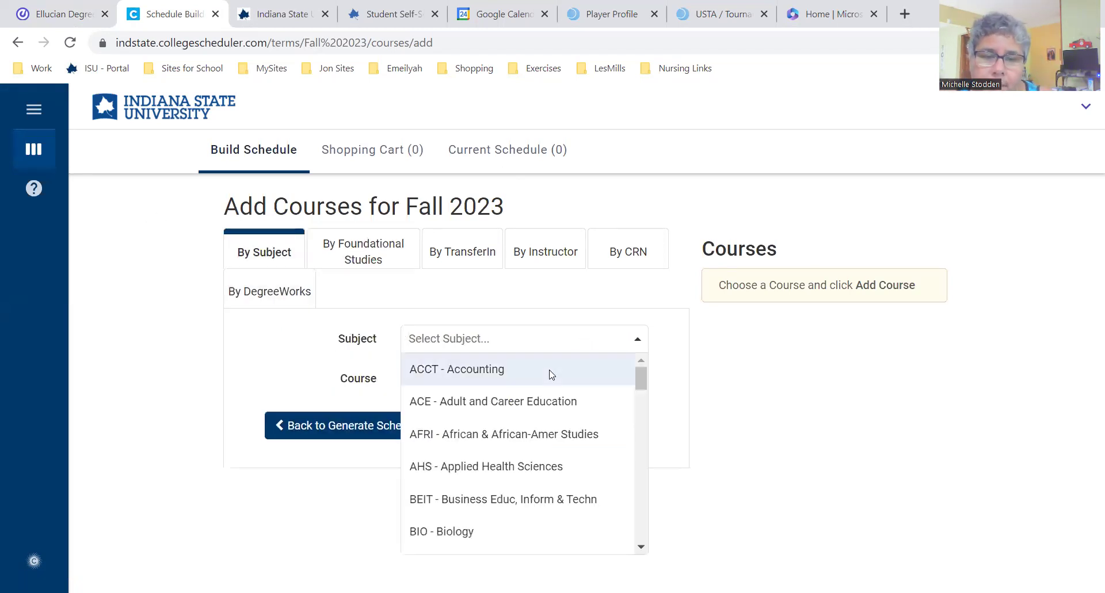
{"action": "left_click", "coordinate": [520, 533]}
{"action": "left_click", "coordinate": [514, 385]}
{"action": "left_click", "coordinate": [507, 404]}
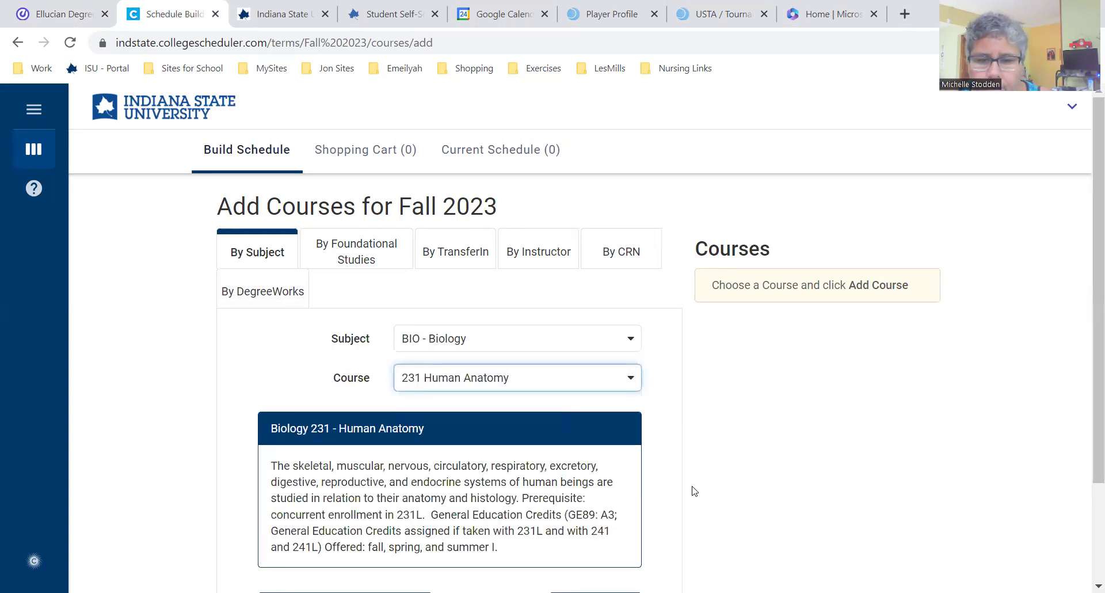
{"action": "scroll", "coordinate": [693, 491], "scroll_direction": "down", "scroll_amount": 2}
{"action": "left_click", "coordinate": [619, 483]}
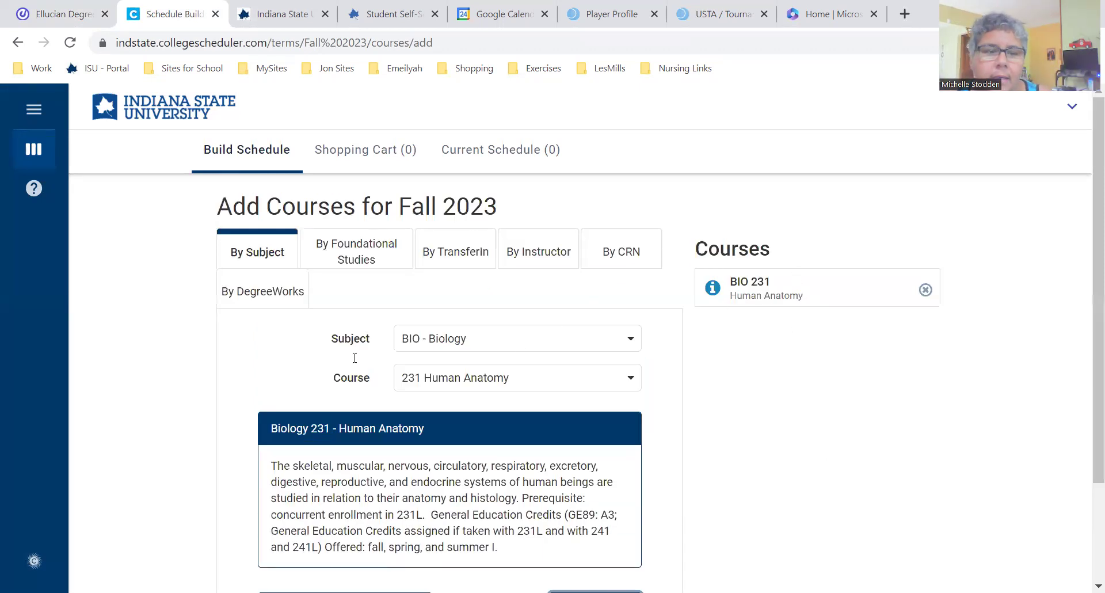
{"action": "scroll", "coordinate": [347, 381], "scroll_direction": "down", "scroll_amount": 3}
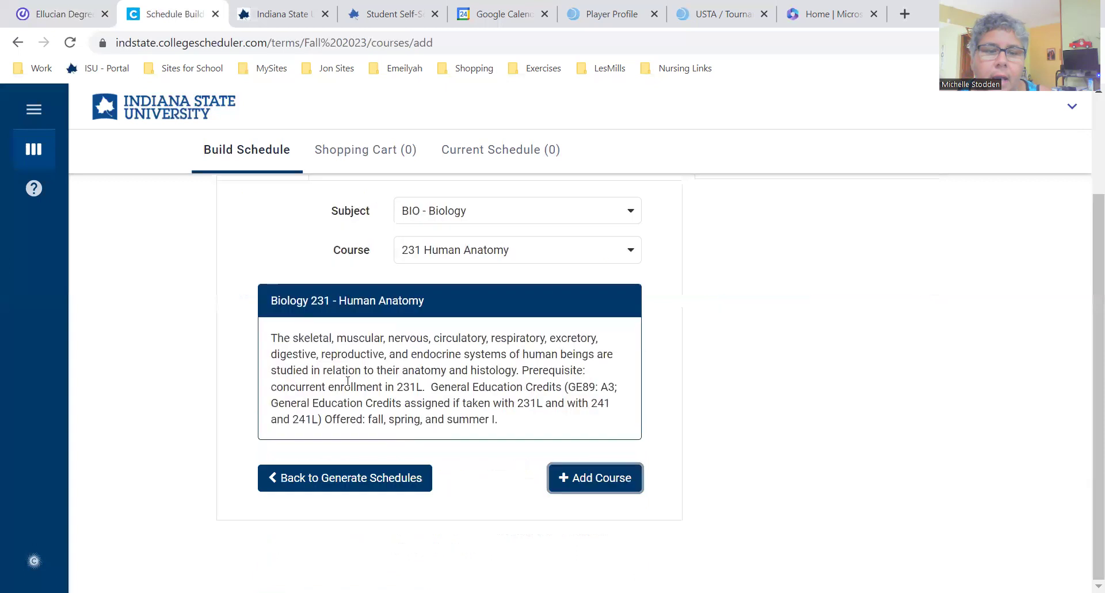
{"action": "left_click", "coordinate": [338, 485]}
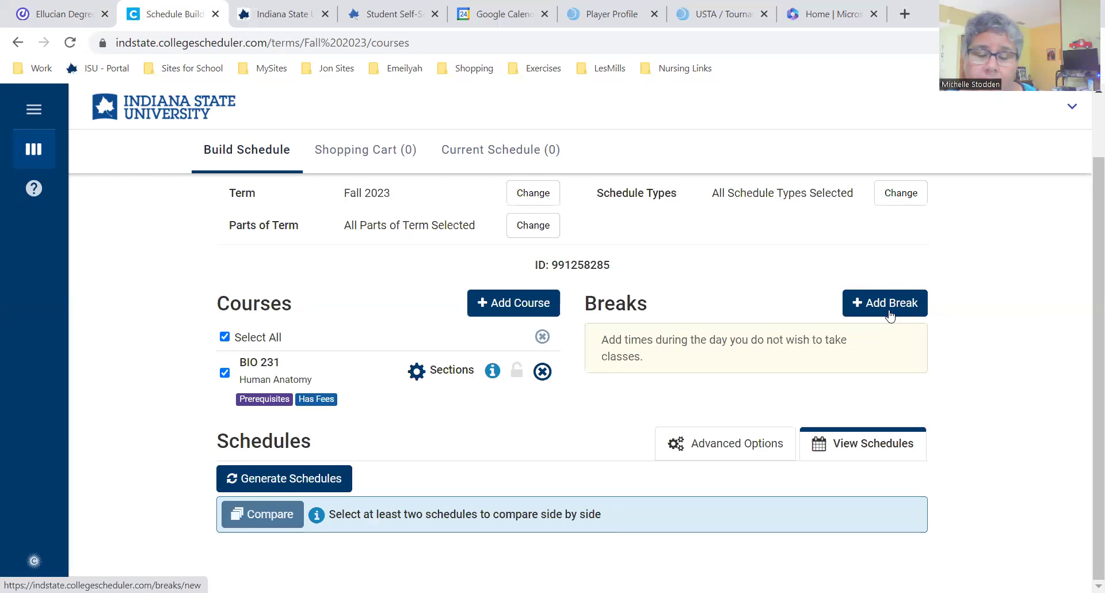
{"action": "left_click", "coordinate": [890, 315]}
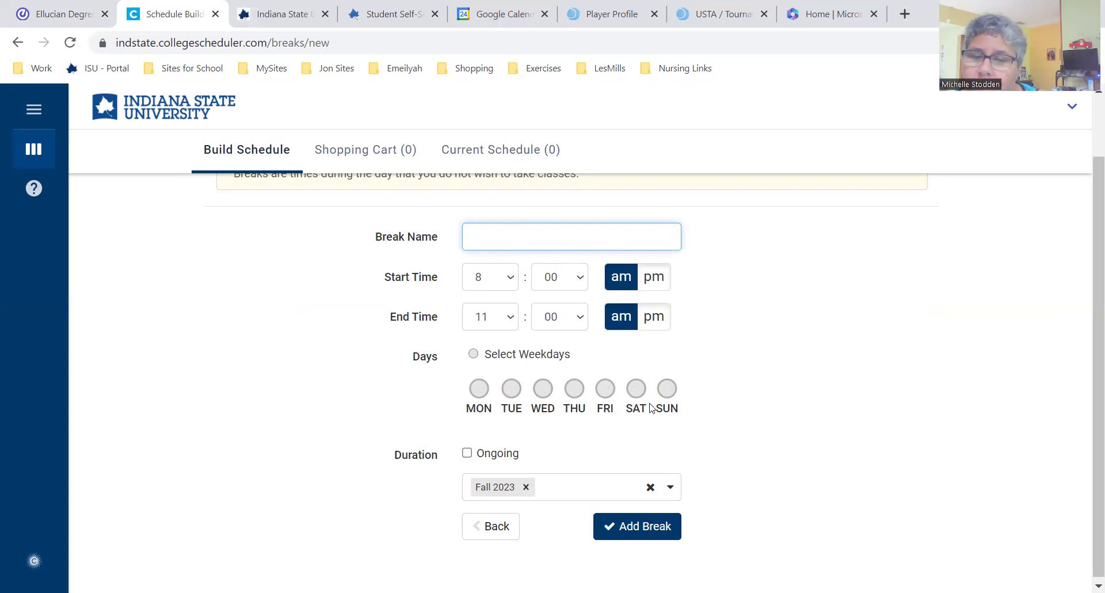
{"action": "scroll", "coordinate": [326, 435], "scroll_direction": "down", "scroll_amount": 1}
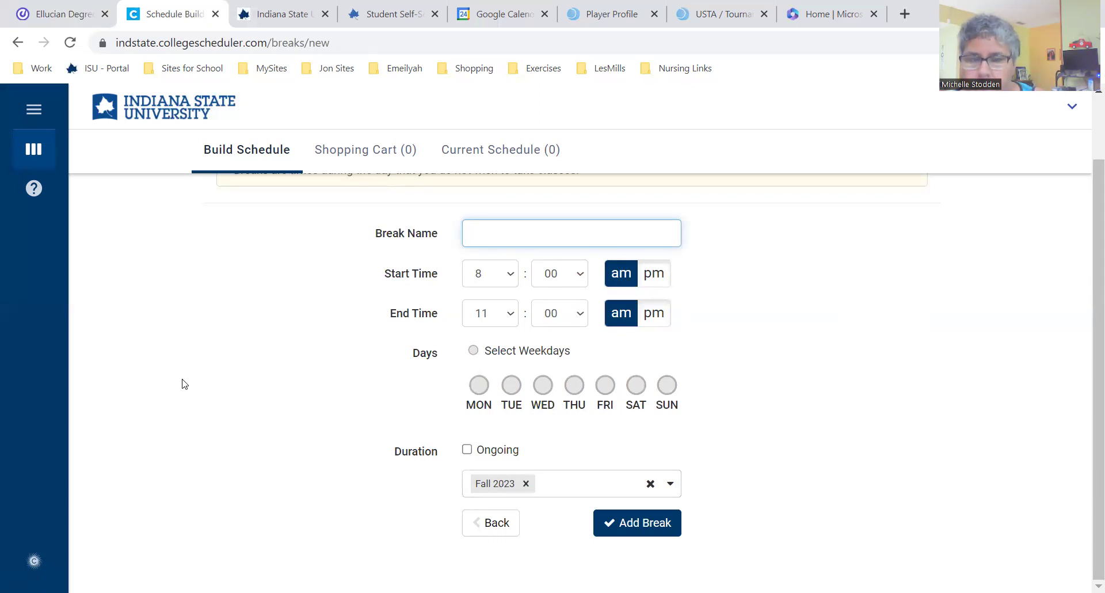
{"action": "scroll", "coordinate": [181, 384], "scroll_direction": "up", "scroll_amount": 1}
{"action": "scroll", "coordinate": [889, 384], "scroll_direction": "down", "scroll_amount": 1}
{"action": "double_click", "coordinate": [496, 523]}
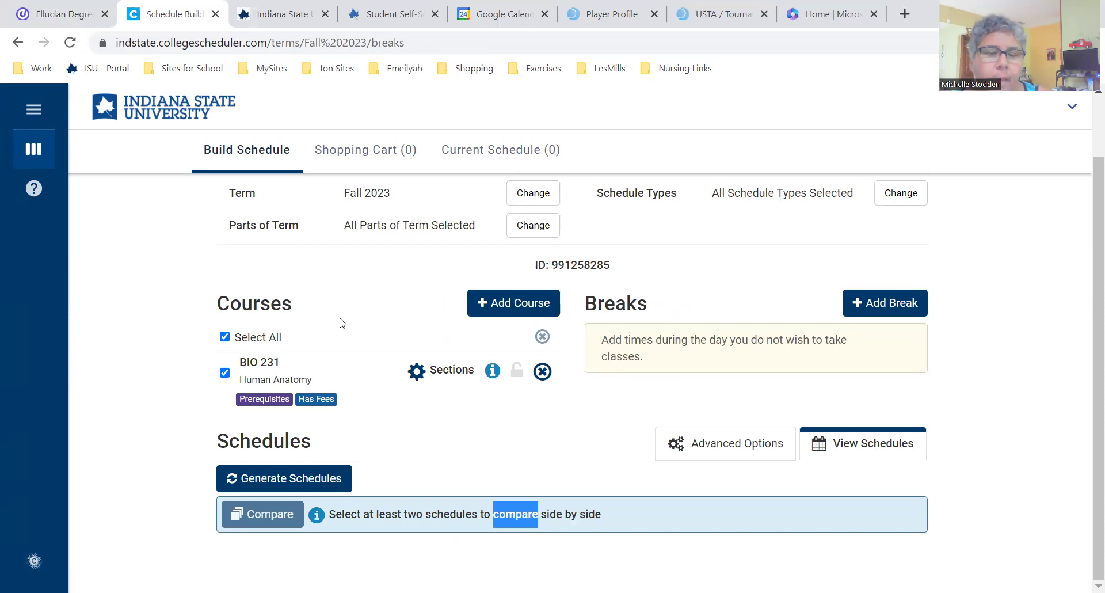
Step: Generate schedules and view the BIO 231 section 301 schedule, highlighting its WEB location
{"action": "left_click", "coordinate": [274, 481]}
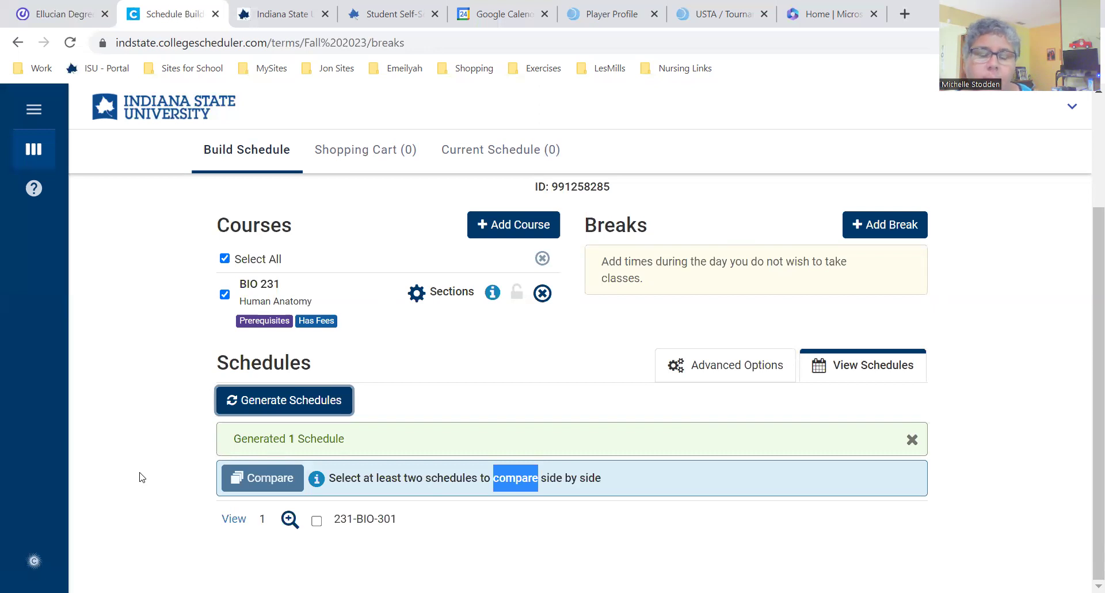
{"action": "left_click", "coordinate": [237, 521]}
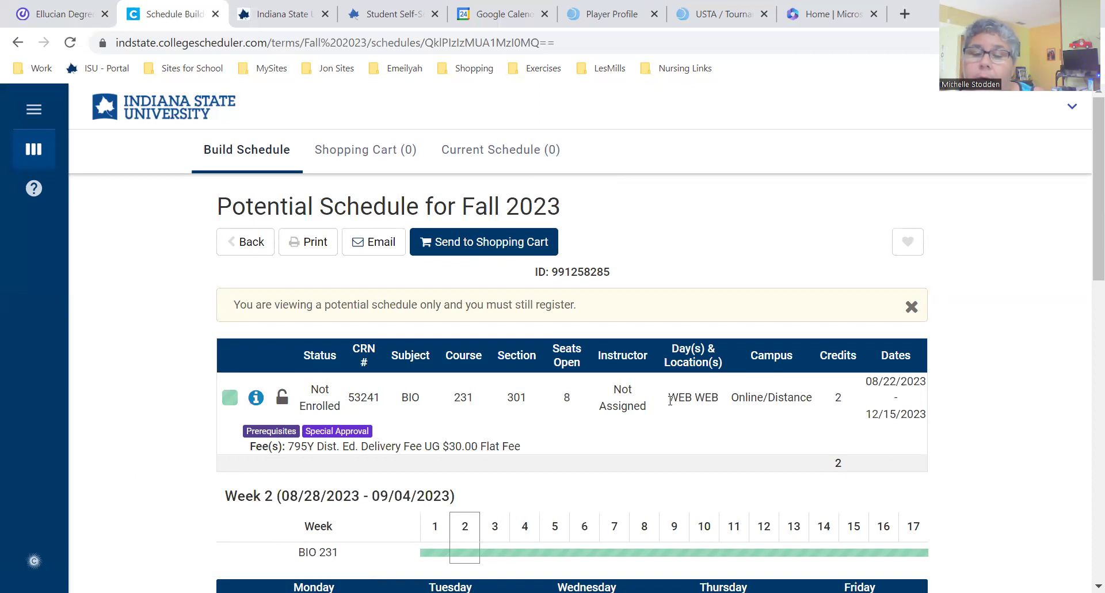
{"action": "left_click_drag", "start_coordinate": [671, 400], "coordinate": [720, 415]}
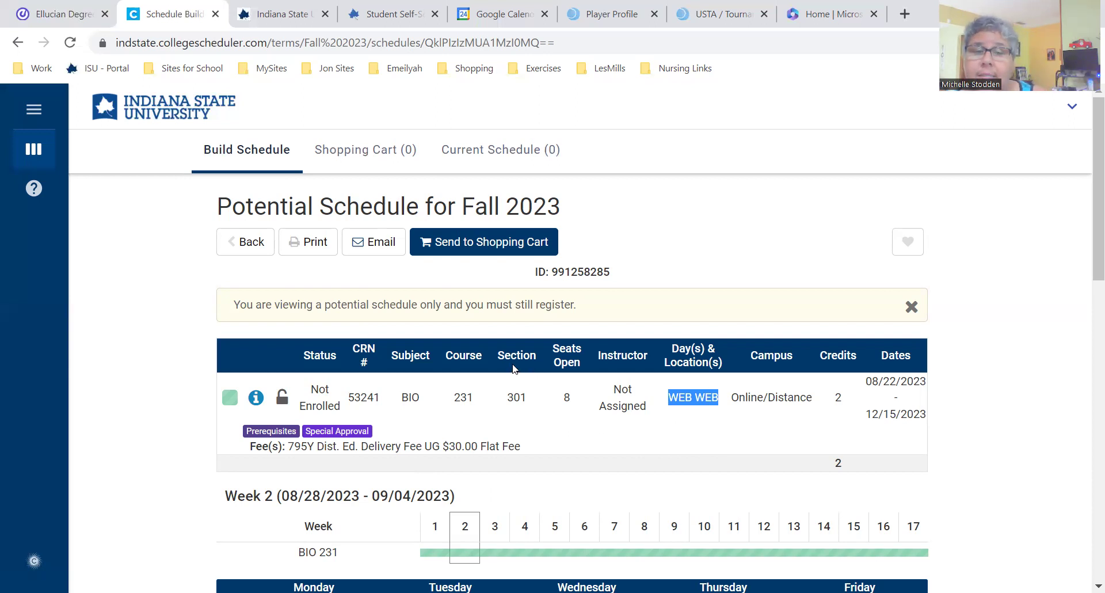
Step: Send the BIO 231 section 301 (CRN 53241) schedule to the Fall 2023 shopping cart
{"action": "left_click", "coordinate": [471, 252]}
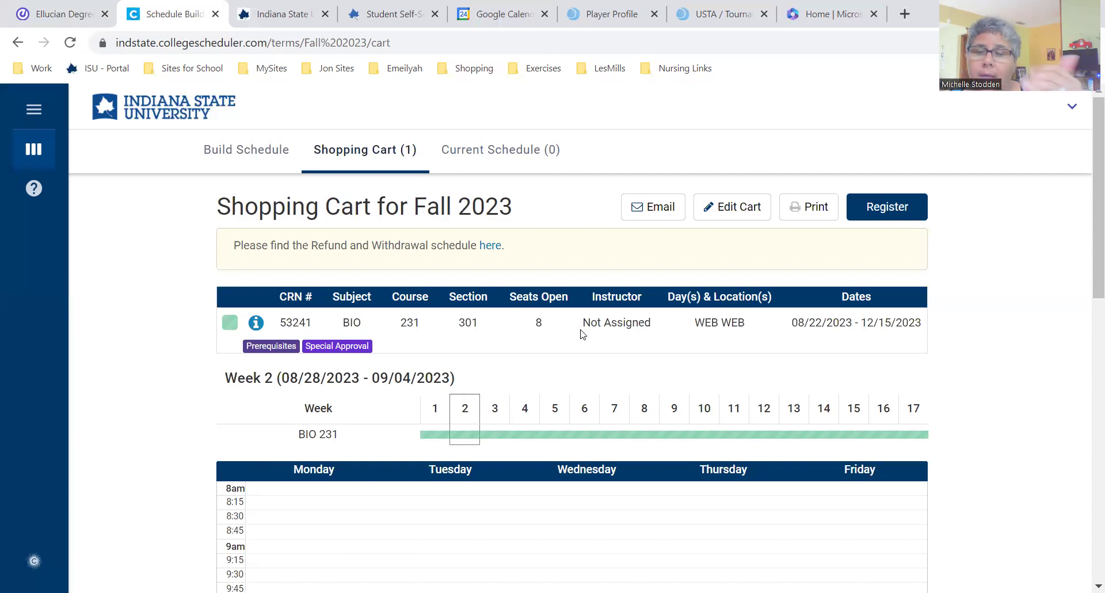
Step: Reopen Schedule Builder from Degree Works' external links, landing on the empty Summer 2023 cart
{"action": "left_click", "coordinate": [216, 14]}
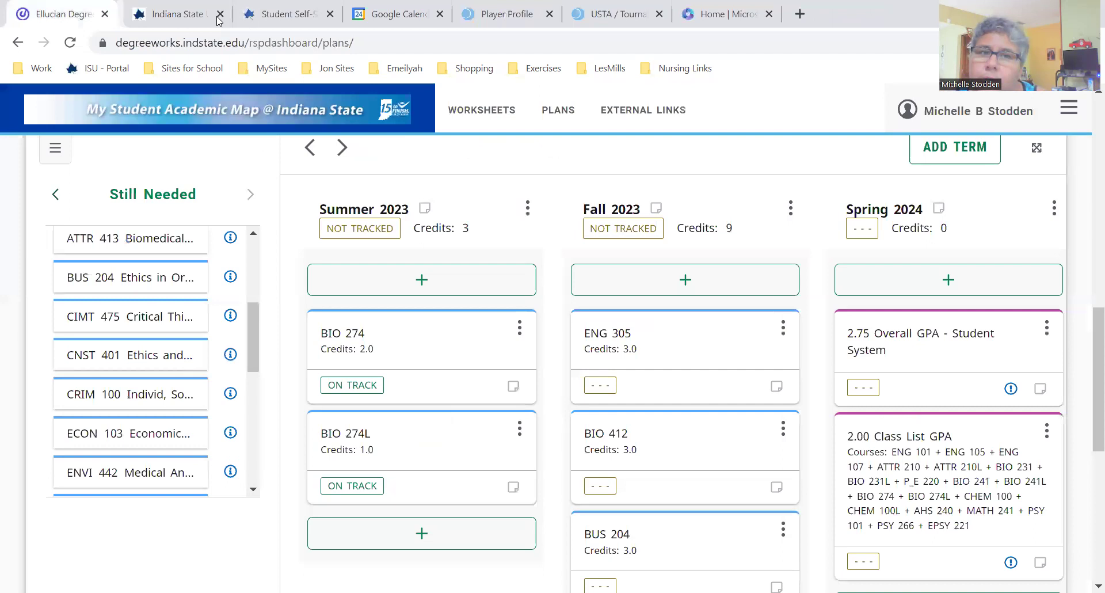
{"action": "left_click", "coordinate": [659, 108]}
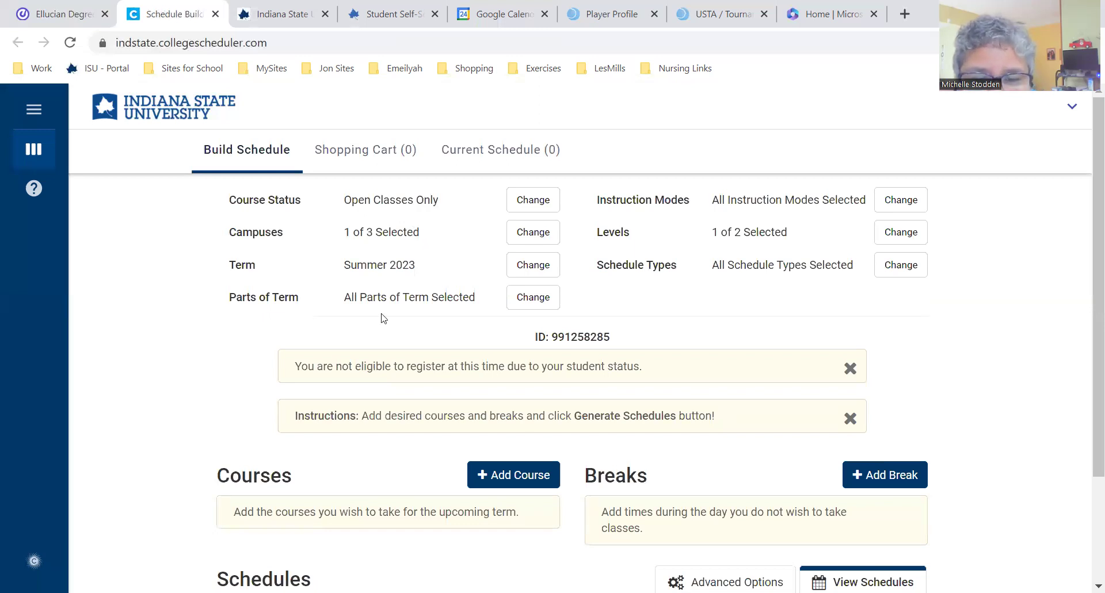
{"action": "scroll", "coordinate": [347, 383], "scroll_direction": "down", "scroll_amount": 3}
{"action": "scroll", "coordinate": [347, 382], "scroll_direction": "up", "scroll_amount": 3}
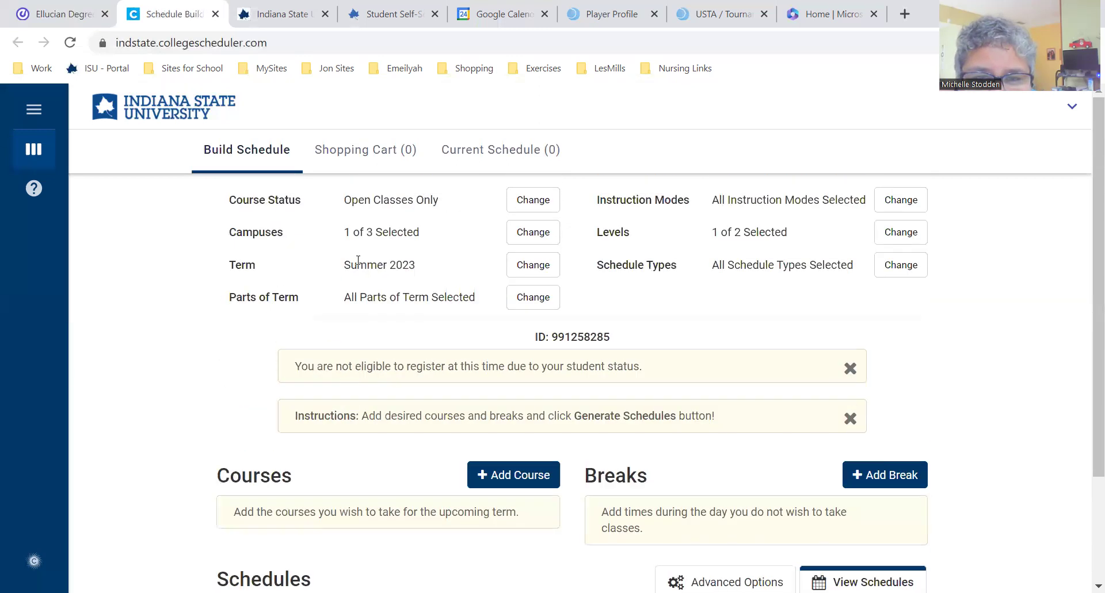
{"action": "left_click", "coordinate": [368, 158]}
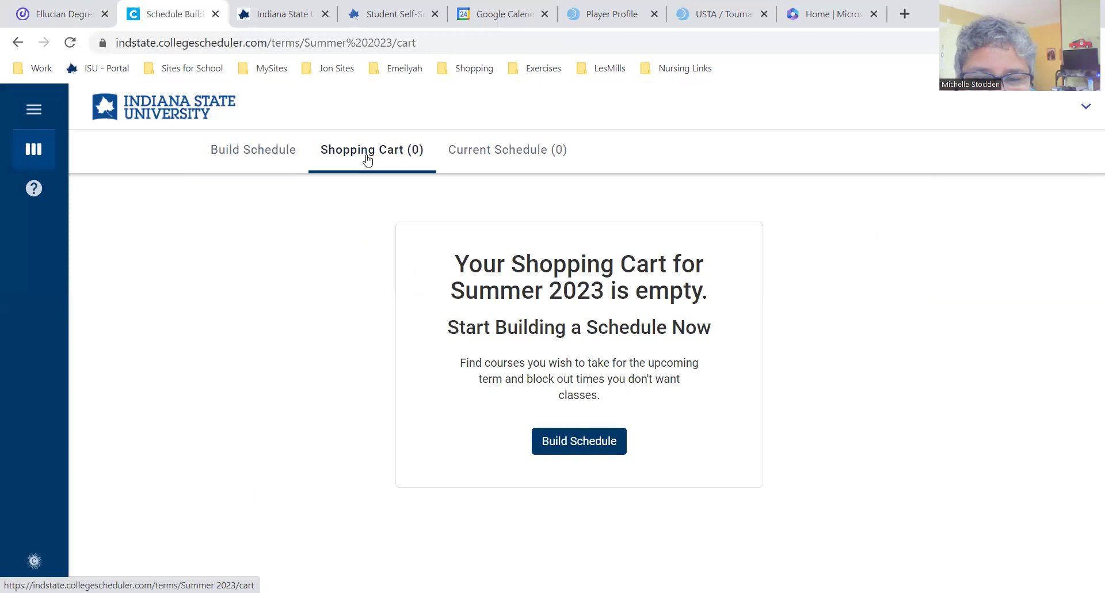
{"action": "left_click", "coordinate": [242, 149]}
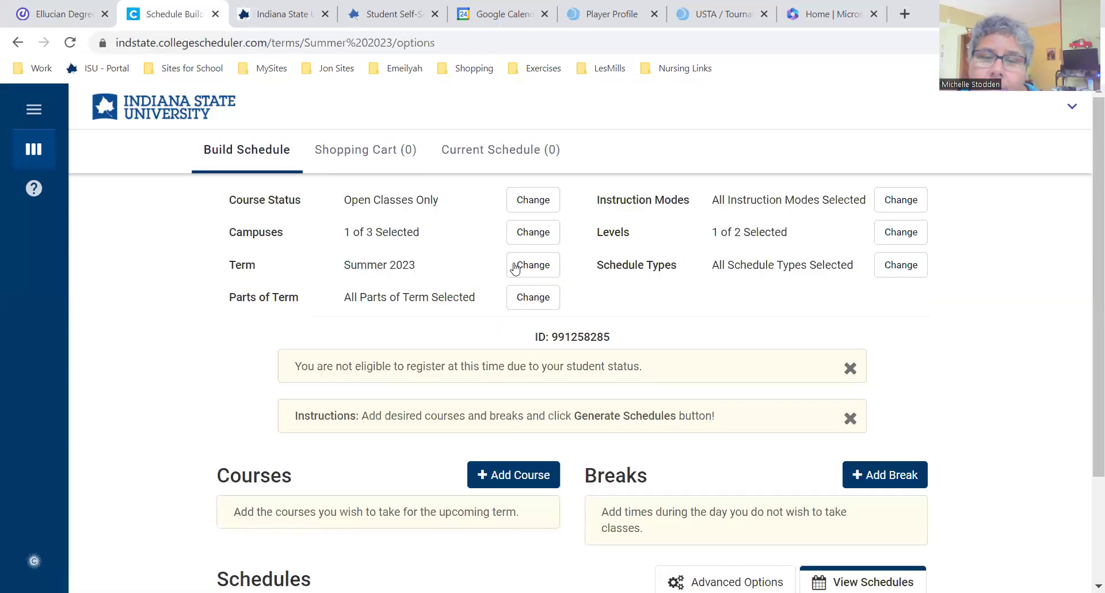
Step: Change the scheduling term to Fall 2023 and view its cart holding BIO 231
{"action": "left_click", "coordinate": [532, 266]}
{"action": "left_click", "coordinate": [418, 304]}
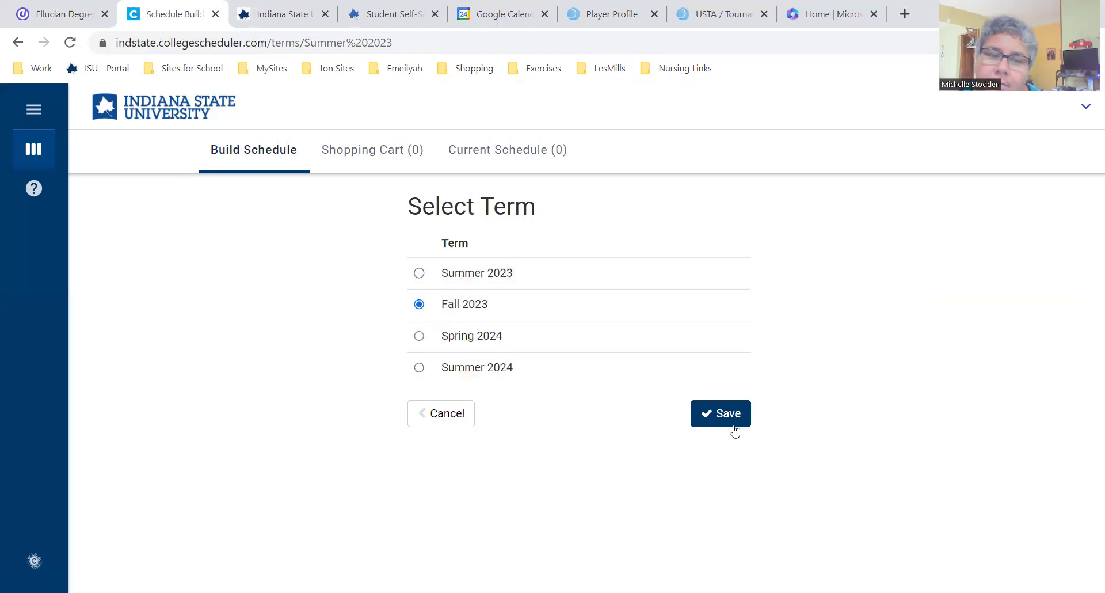
{"action": "left_click", "coordinate": [724, 416]}
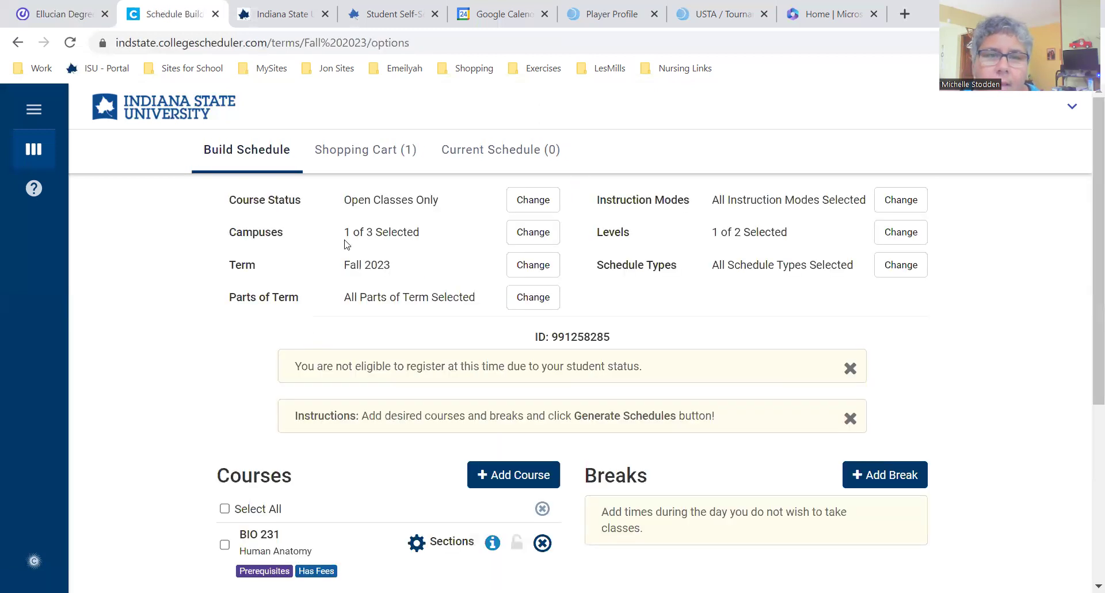
{"action": "left_click", "coordinate": [354, 150]}
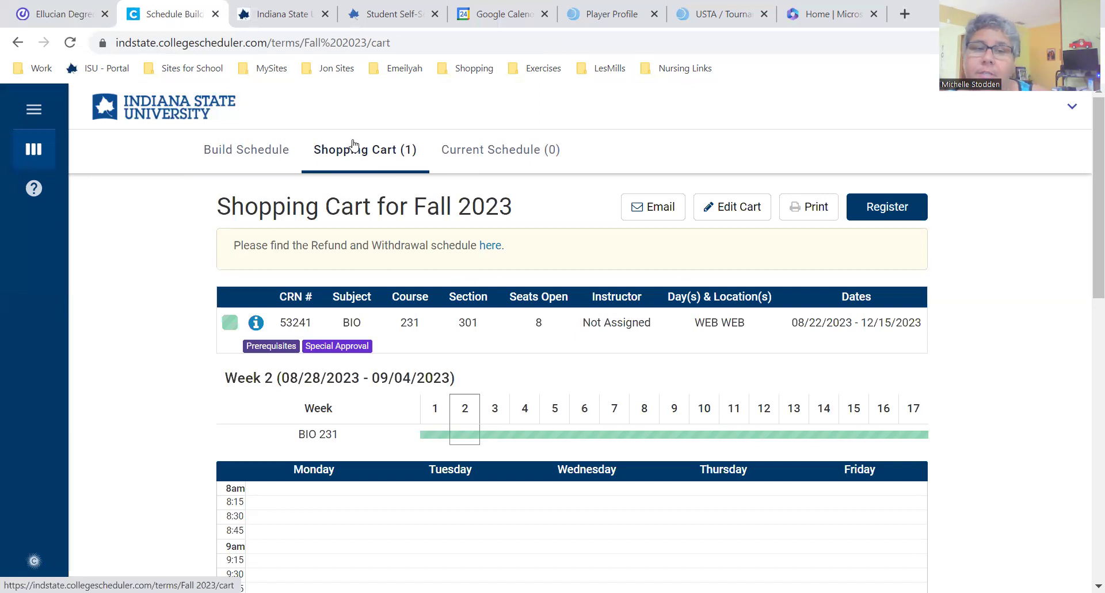
Step: Start registering the Fall 2023 cart's BIO 231 schedule, then cancel at the confirmation
{"action": "left_click", "coordinate": [872, 208]}
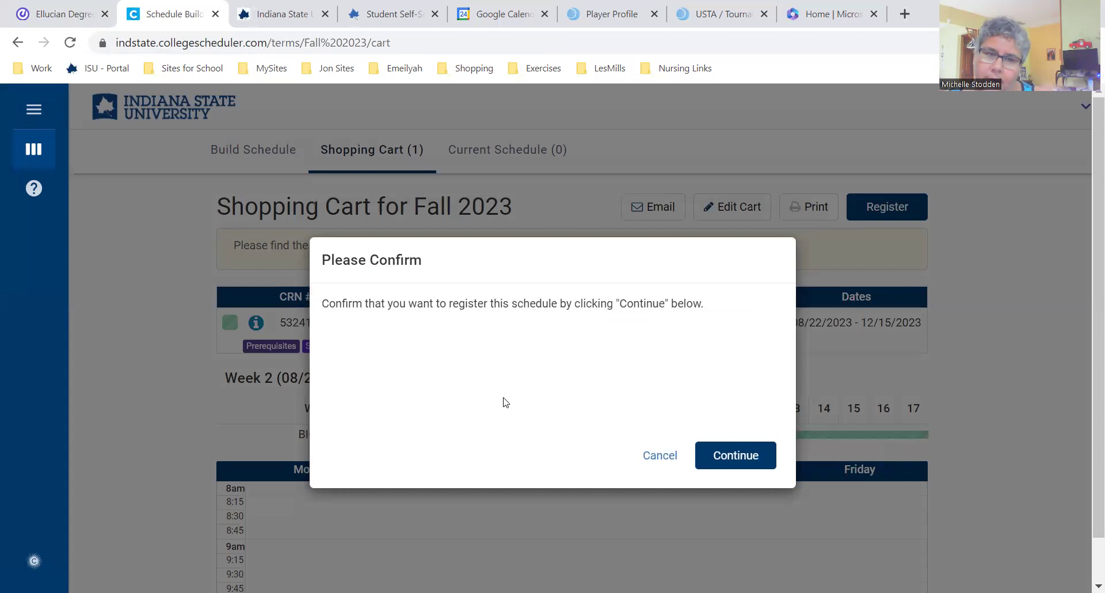
{"action": "left_click", "coordinate": [660, 456]}
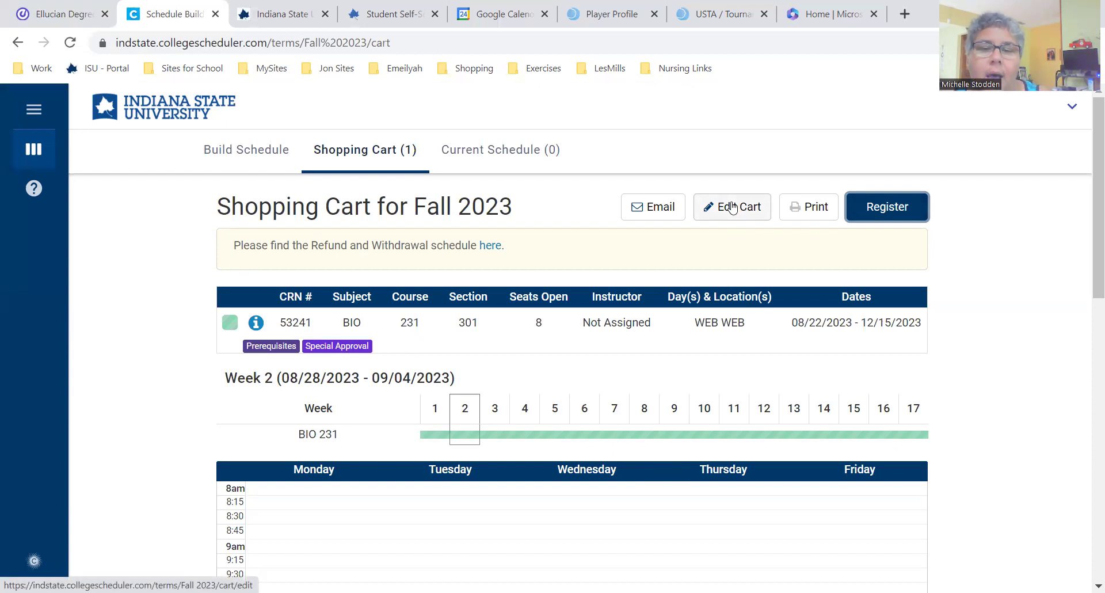
Step: Remove BIO-231 from the Fall 2023 cart, leaving it at (0), and go back to Build Schedule
{"action": "left_click", "coordinate": [731, 207]}
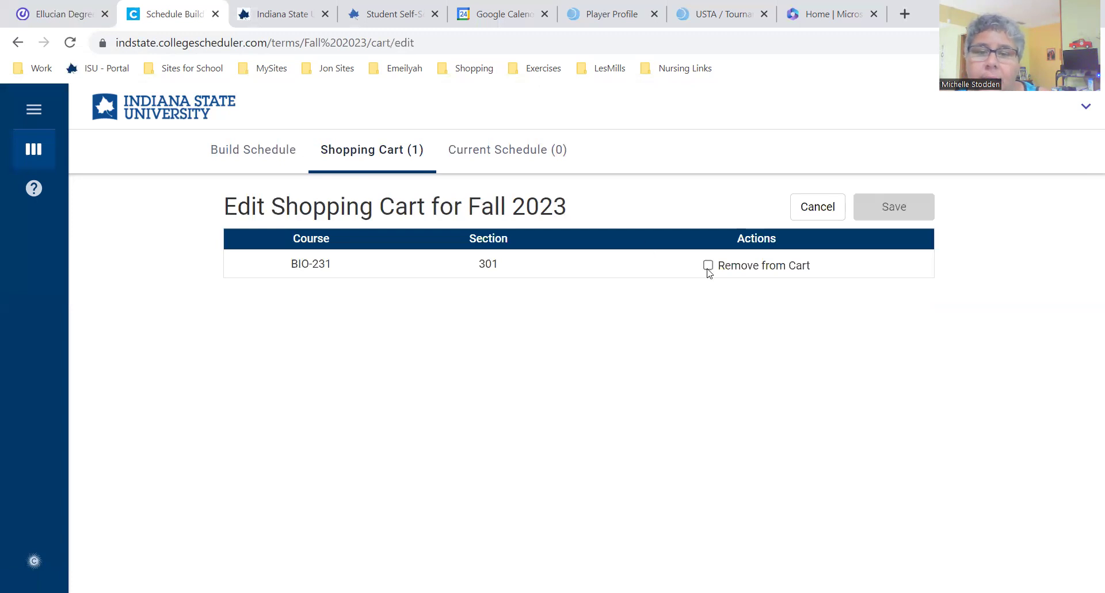
{"action": "left_click", "coordinate": [708, 266]}
{"action": "left_click", "coordinate": [893, 215]}
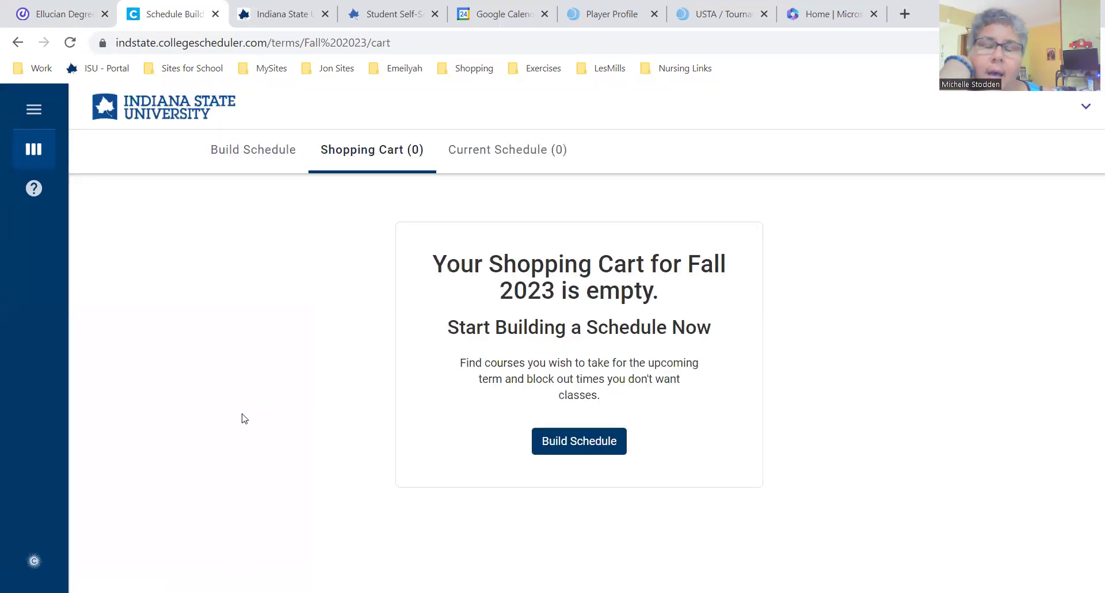
{"action": "left_click", "coordinate": [252, 162]}
{"action": "scroll", "coordinate": [263, 452], "scroll_direction": "down", "scroll_amount": 2}
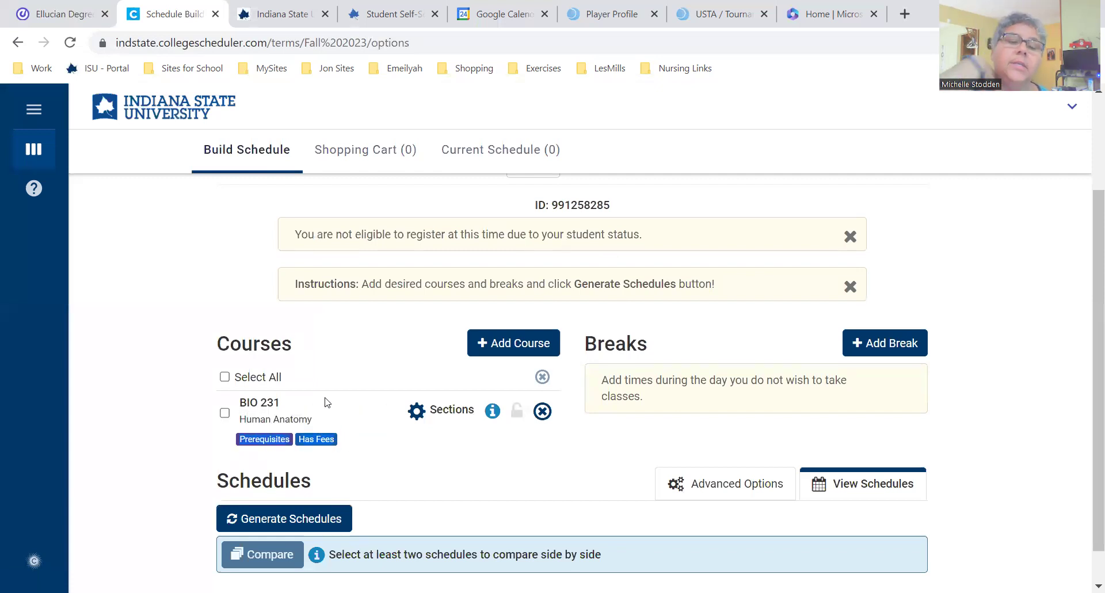
Step: Expand BIO 231's Prerequisites to show its description requiring concurrent enrollment in 231L
{"action": "left_click_drag", "start_coordinate": [197, 348], "coordinate": [296, 356]}
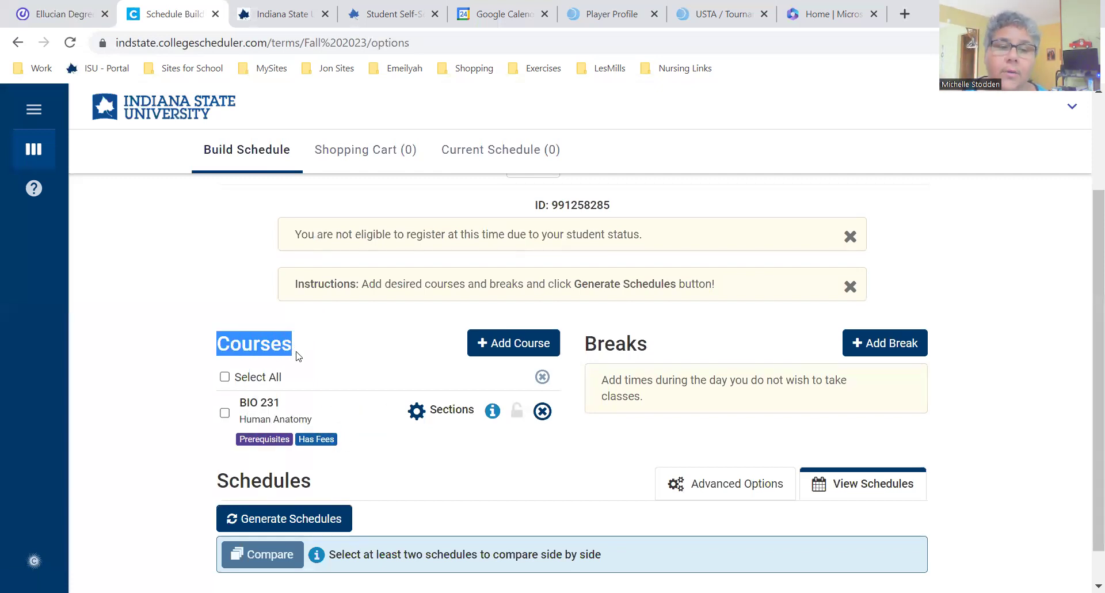
{"action": "left_click", "coordinate": [247, 446]}
{"action": "scroll", "coordinate": [249, 521], "scroll_direction": "down", "scroll_amount": 1}
{"action": "scroll", "coordinate": [248, 521], "scroll_direction": "down", "scroll_amount": 1}
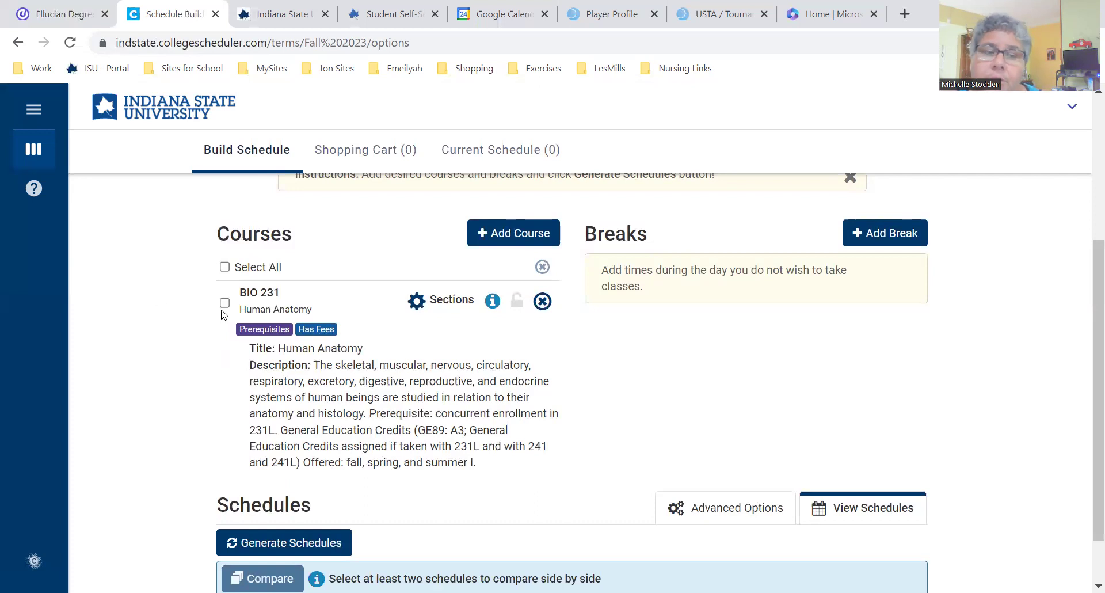
Step: Select all courses and remove BIO 231, confirming with OK to empty the Fall 2023 list
{"action": "left_click", "coordinate": [225, 267]}
{"action": "left_click", "coordinate": [542, 269]}
{"action": "left_click", "coordinate": [728, 389]}
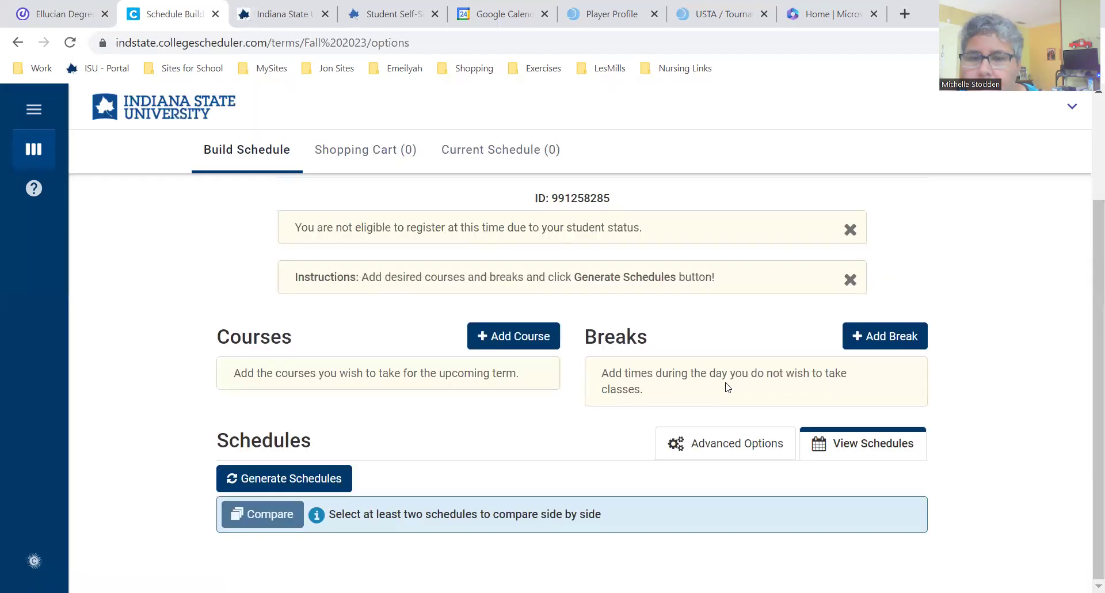